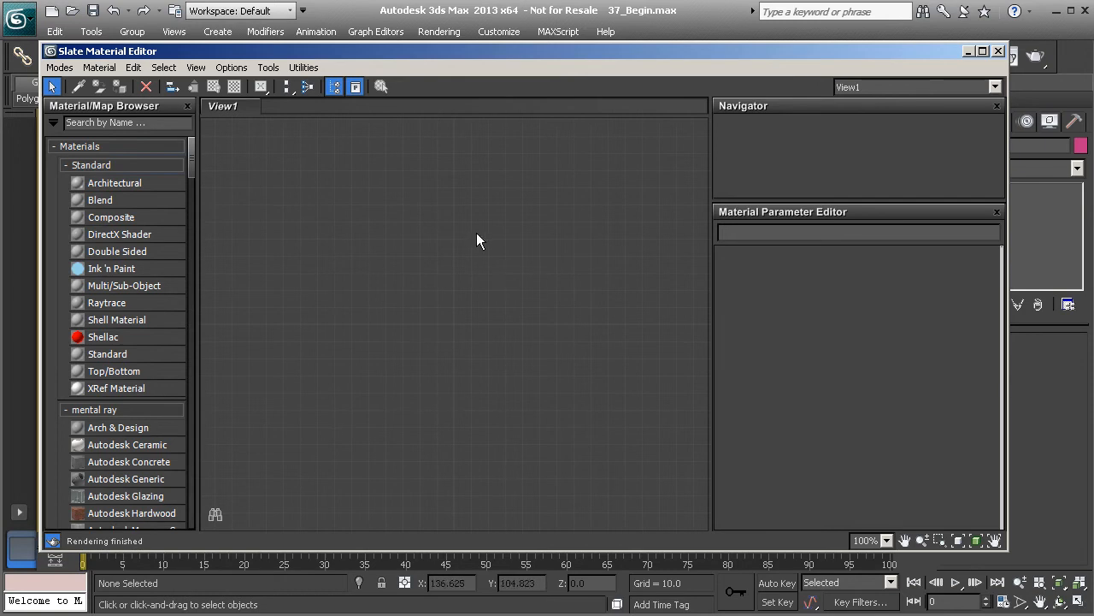
Switch to the Compact Material Editor and bring the whole ship into view beside it.
{"action": "left_click", "coordinate": [56, 69]}
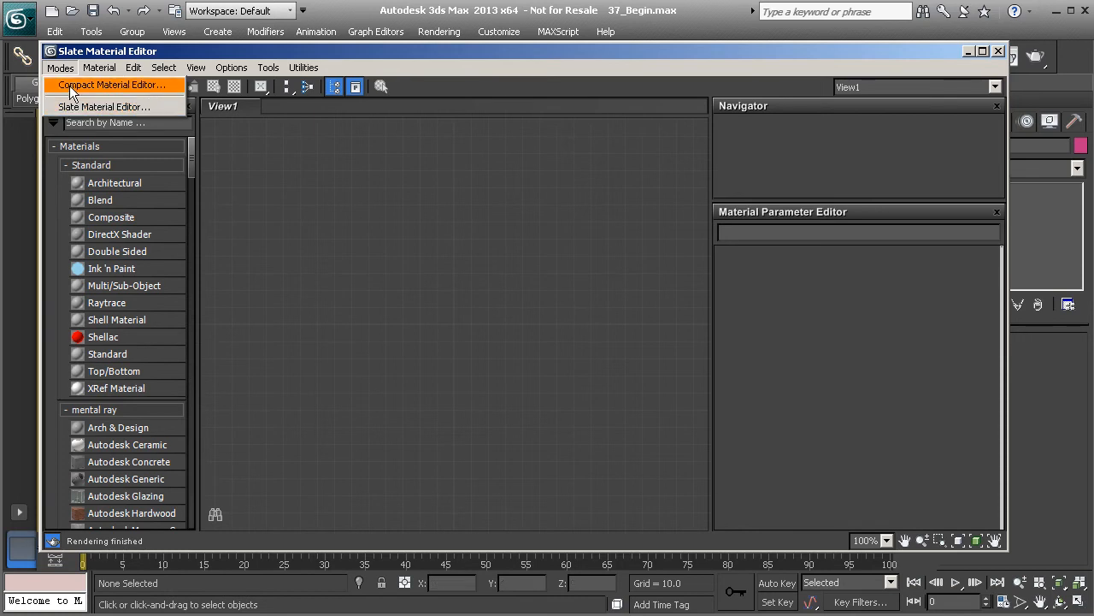
{"action": "left_click", "coordinate": [72, 89]}
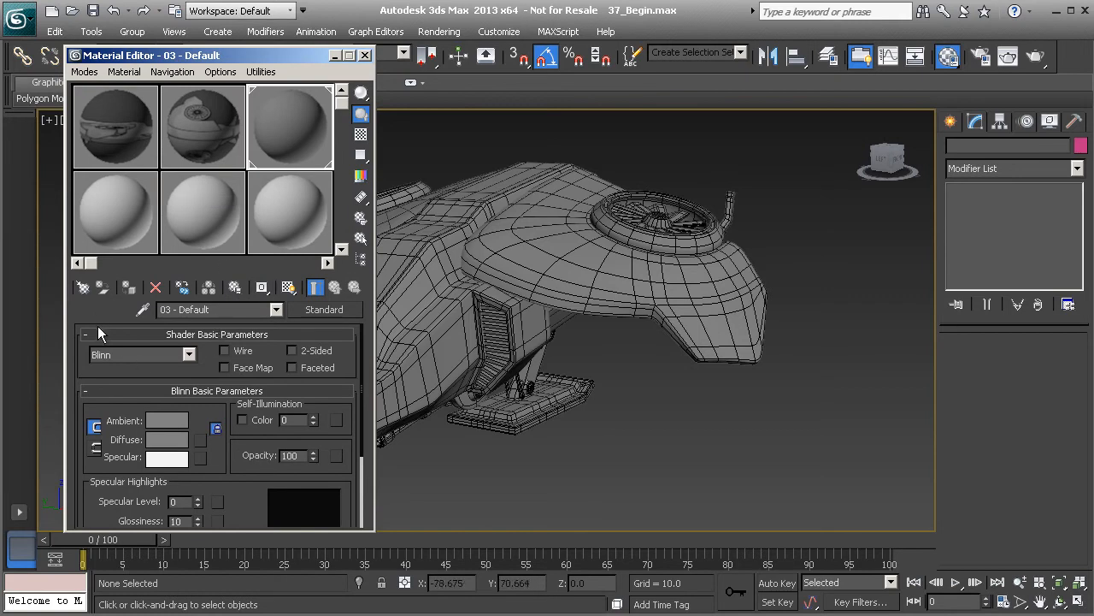
{"action": "left_click_drag", "start_coordinate": [97, 323], "coordinate": [93, 242]}
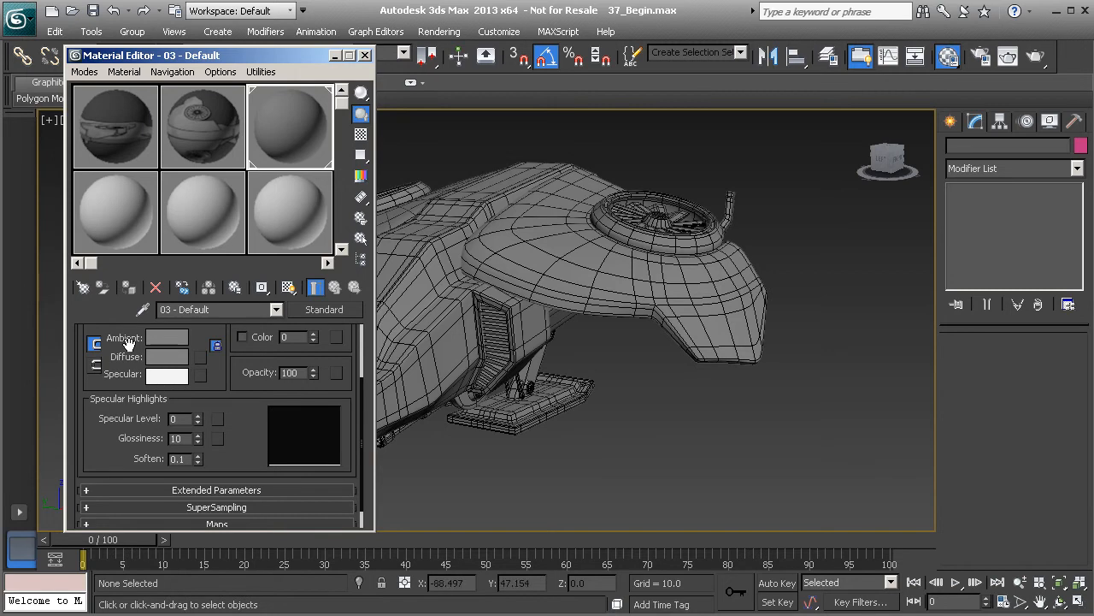
{"action": "left_click_drag", "start_coordinate": [129, 352], "coordinate": [137, 435]}
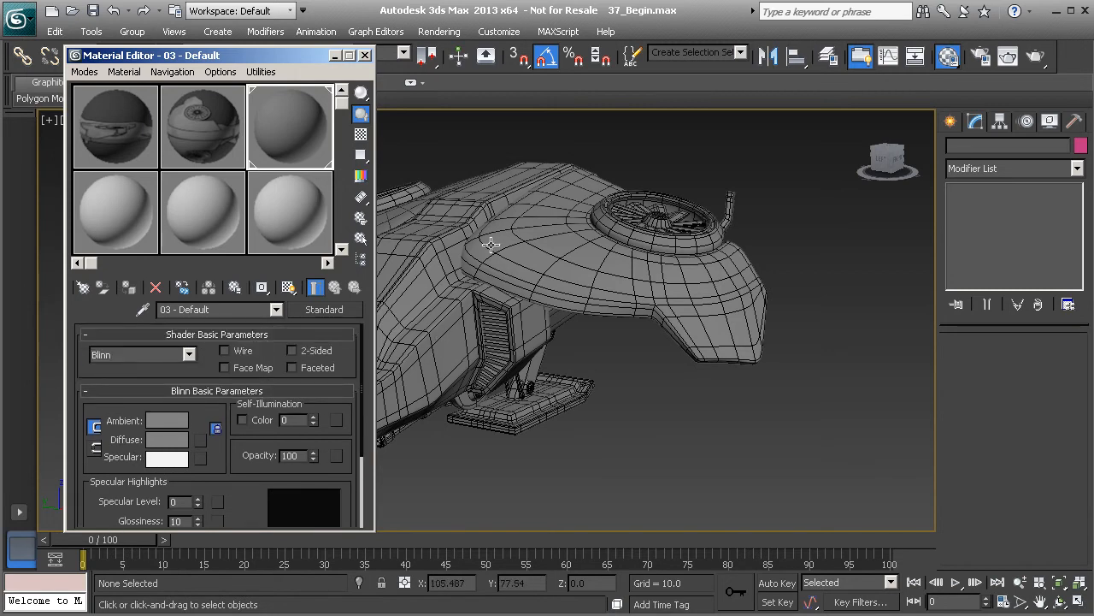
{"action": "middle_click_drag", "start_coordinate": [437, 278], "coordinate": [543, 275]}
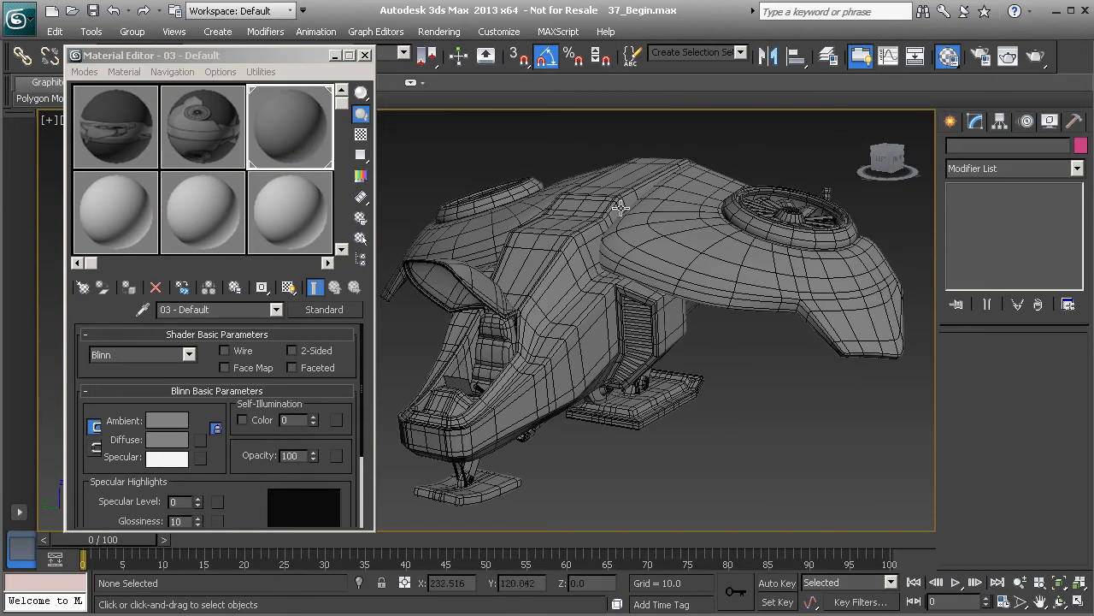
{"action": "middle_click_drag", "start_coordinate": [547, 359], "coordinate": [544, 348]}
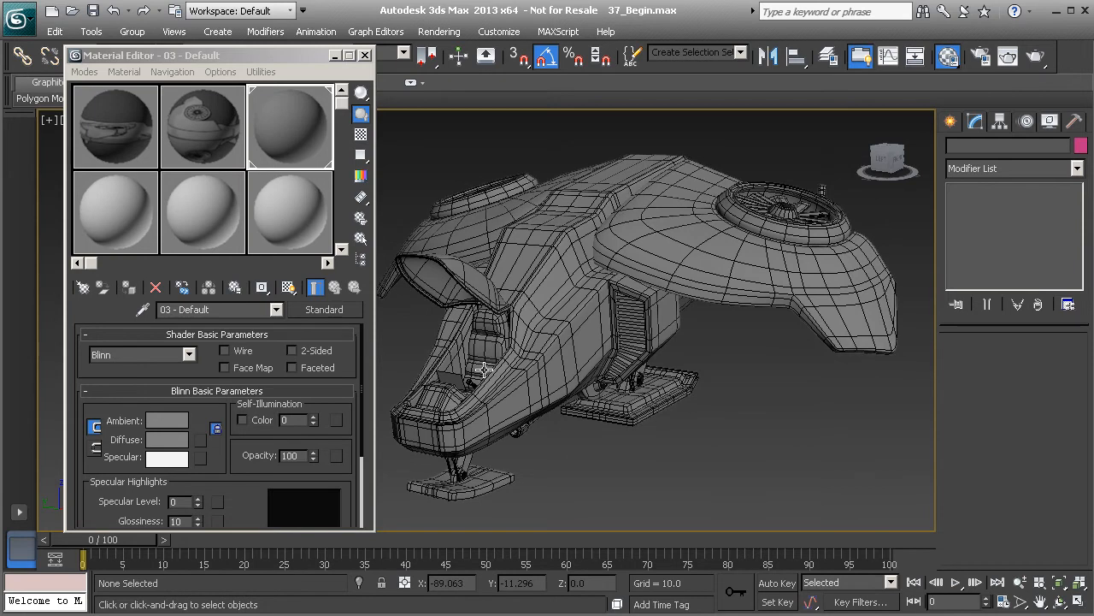
Choose the unused 07 - Default material sample and set its shader to Blinn.
{"action": "left_click", "coordinate": [108, 210]}
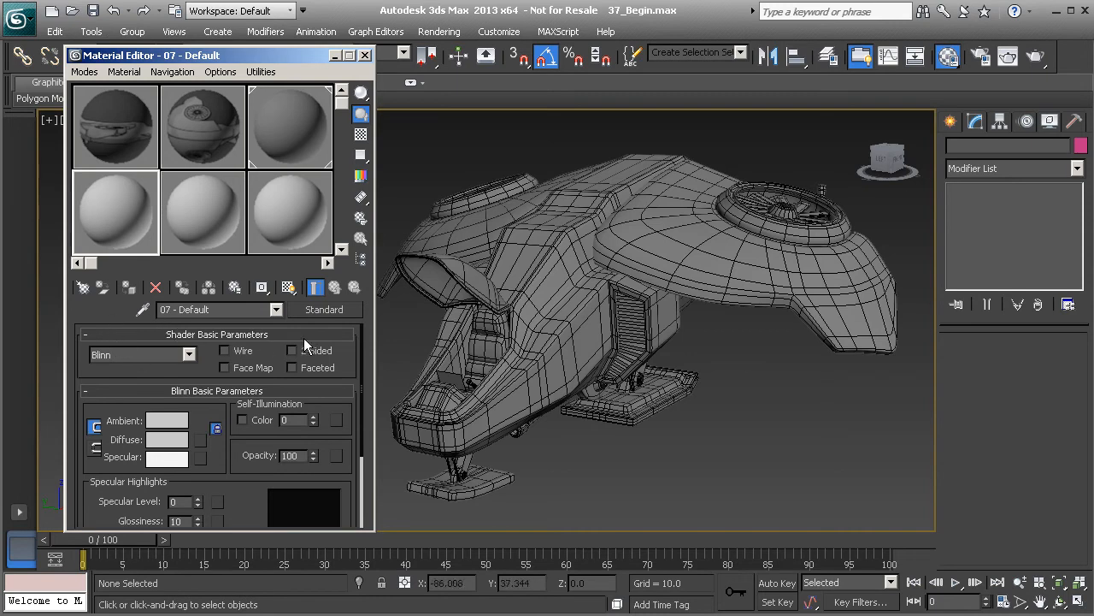
{"action": "left_click", "coordinate": [189, 353]}
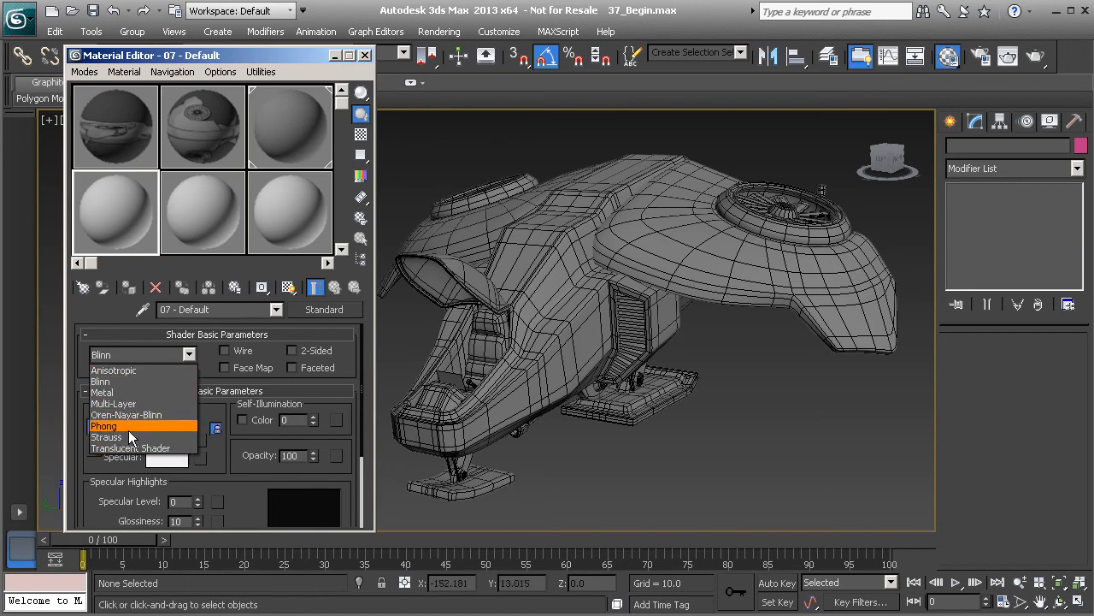
{"action": "left_click", "coordinate": [119, 381]}
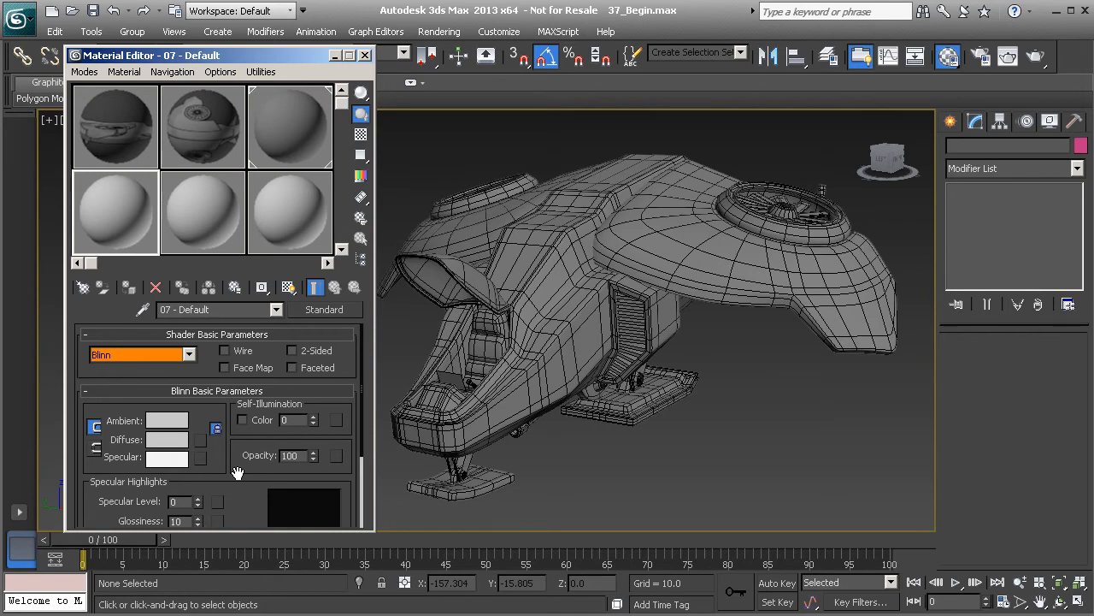
{"action": "left_click", "coordinate": [189, 355]}
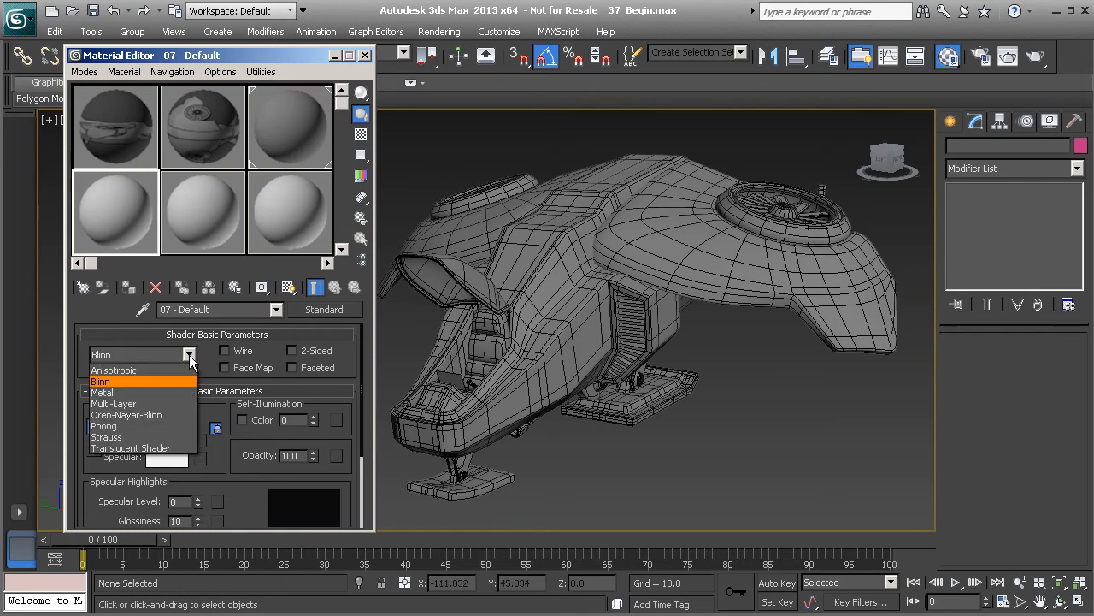
{"action": "left_click", "coordinate": [115, 380]}
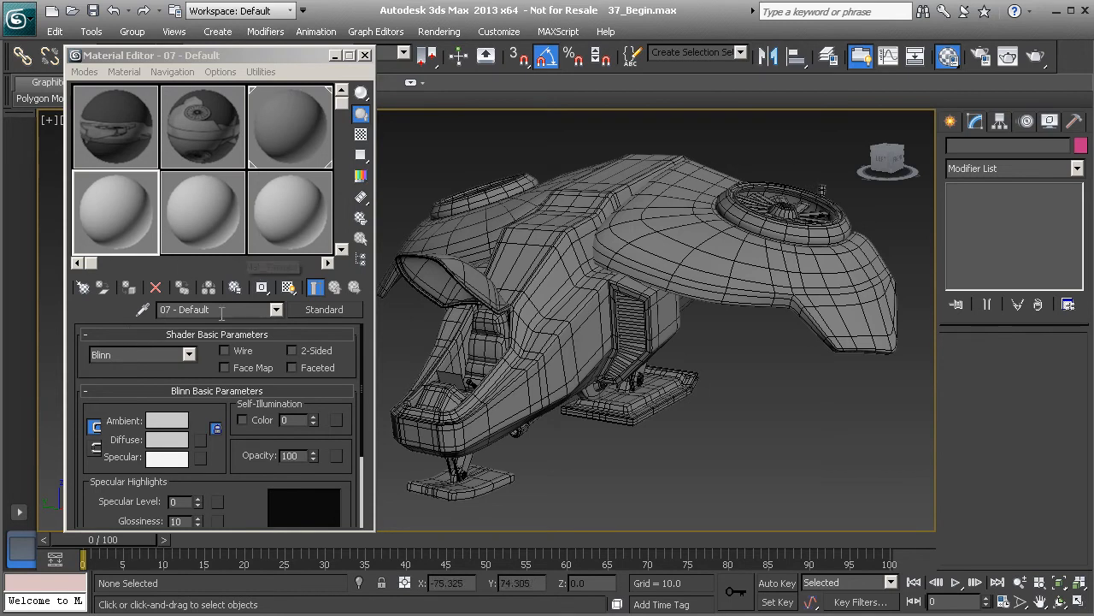
Set the 07 - Default material's diffuse color to a muted olive green, RGB 31, 37, 23.
{"action": "left_click_drag", "start_coordinate": [162, 372], "coordinate": [163, 316]}
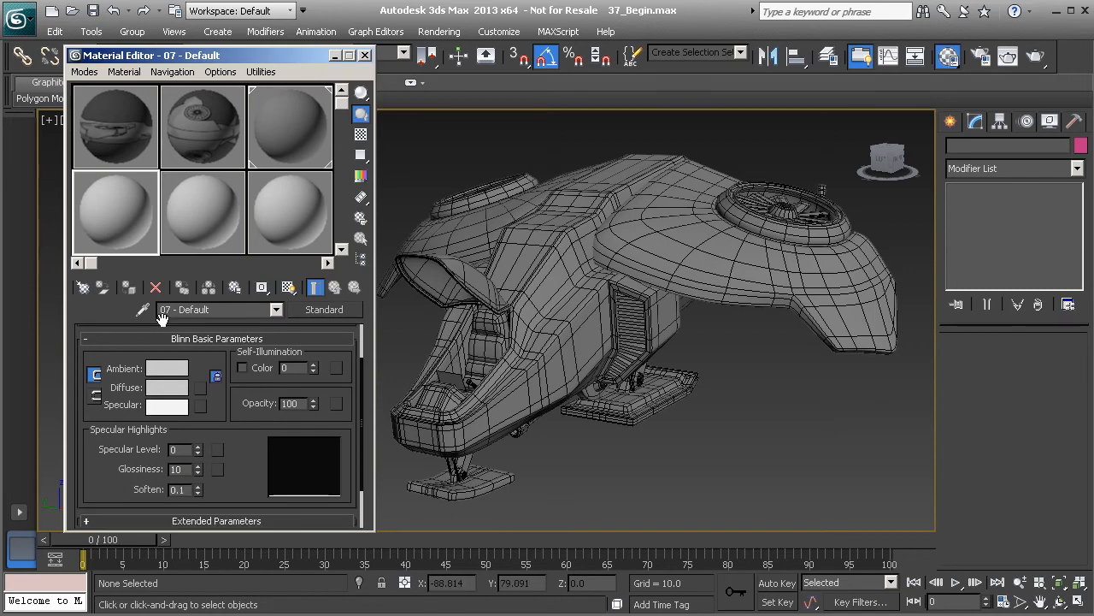
{"action": "left_click", "coordinate": [160, 386]}
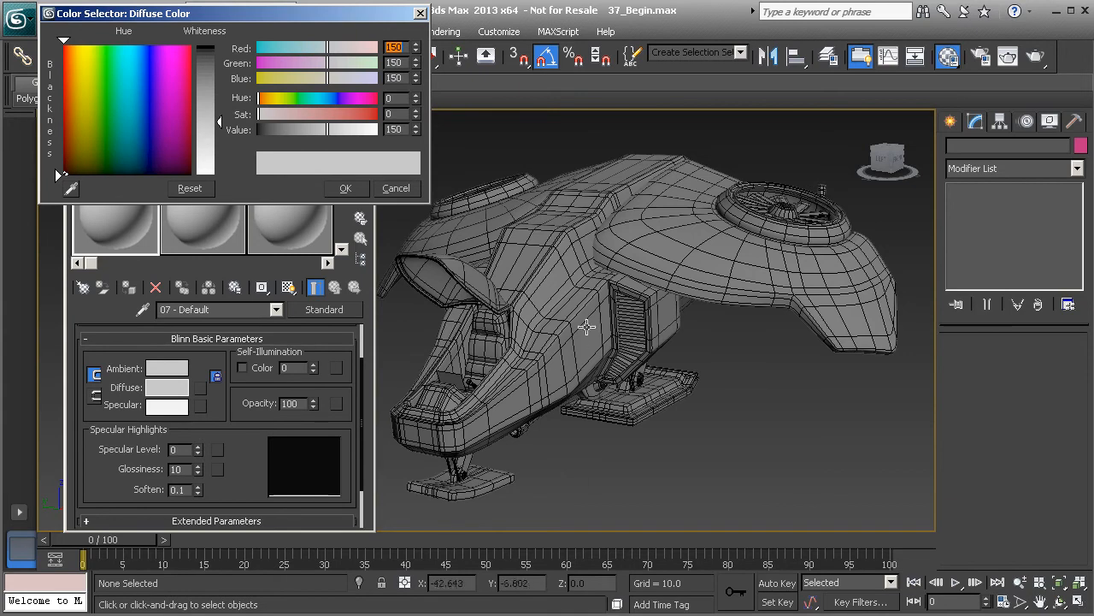
{"action": "left_click", "coordinate": [112, 141]}
{"action": "left_click_drag", "start_coordinate": [111, 141], "coordinate": [97, 167]}
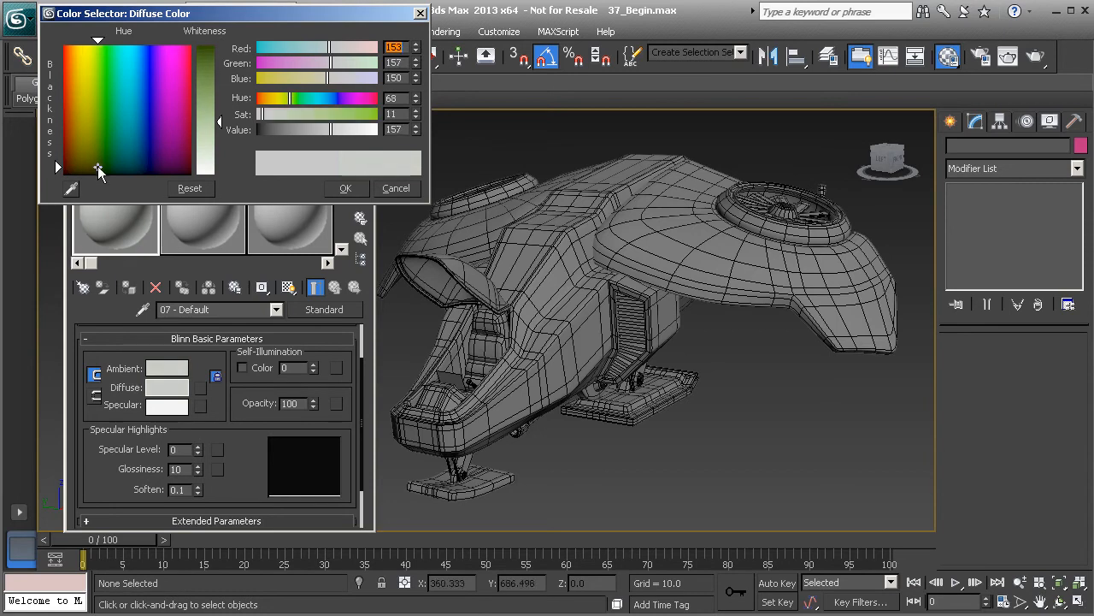
{"action": "left_click_drag", "start_coordinate": [213, 111], "coordinate": [213, 60]}
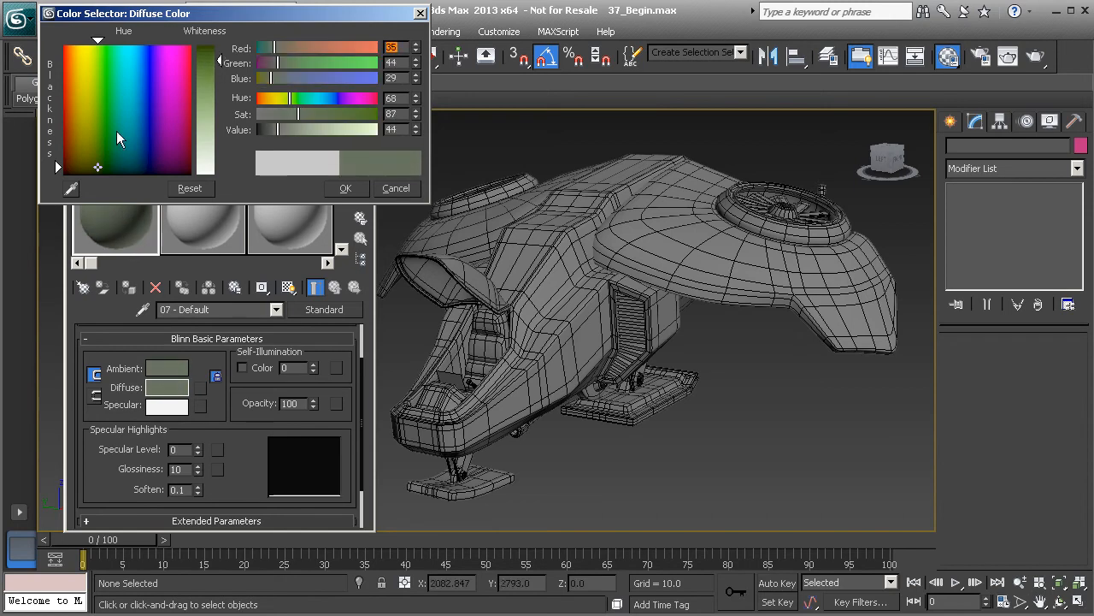
{"action": "left_click_drag", "start_coordinate": [98, 167], "coordinate": [93, 168]}
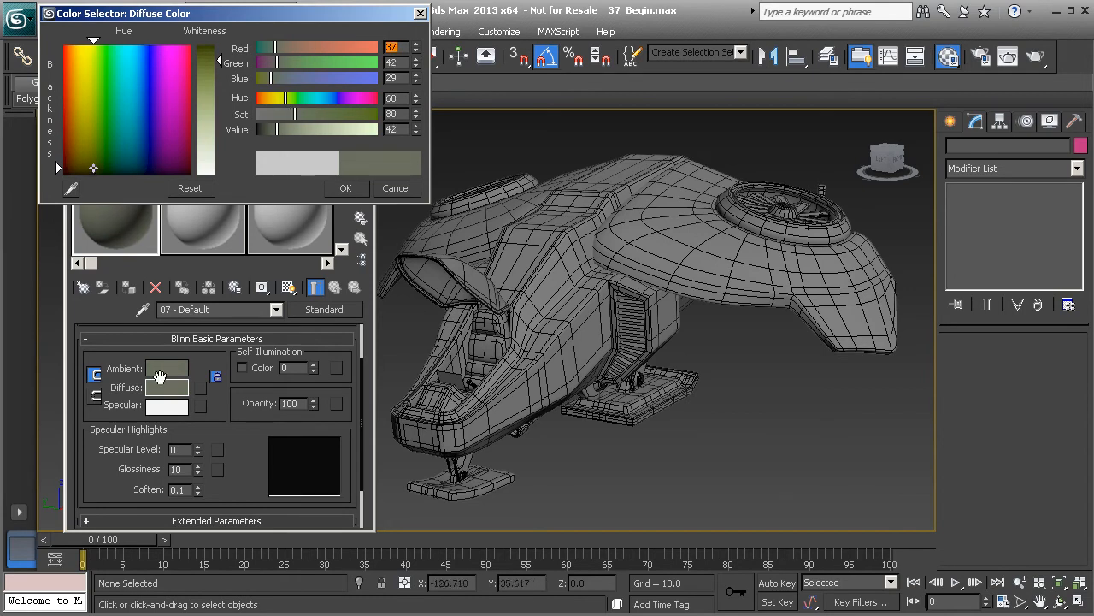
{"action": "left_click_drag", "start_coordinate": [219, 61], "coordinate": [220, 57]}
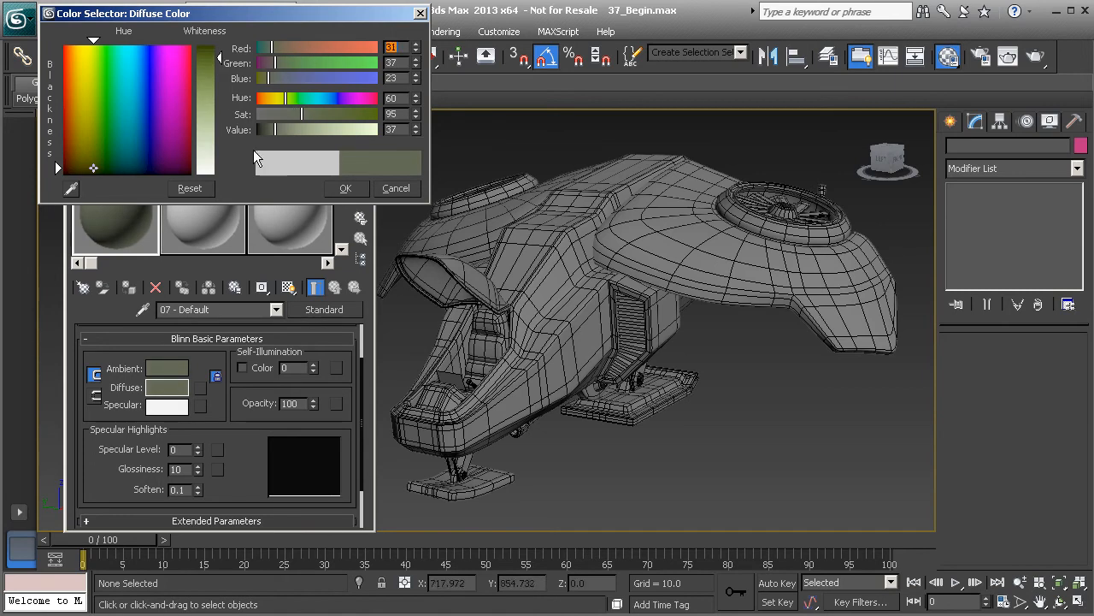
{"action": "left_click", "coordinate": [346, 189]}
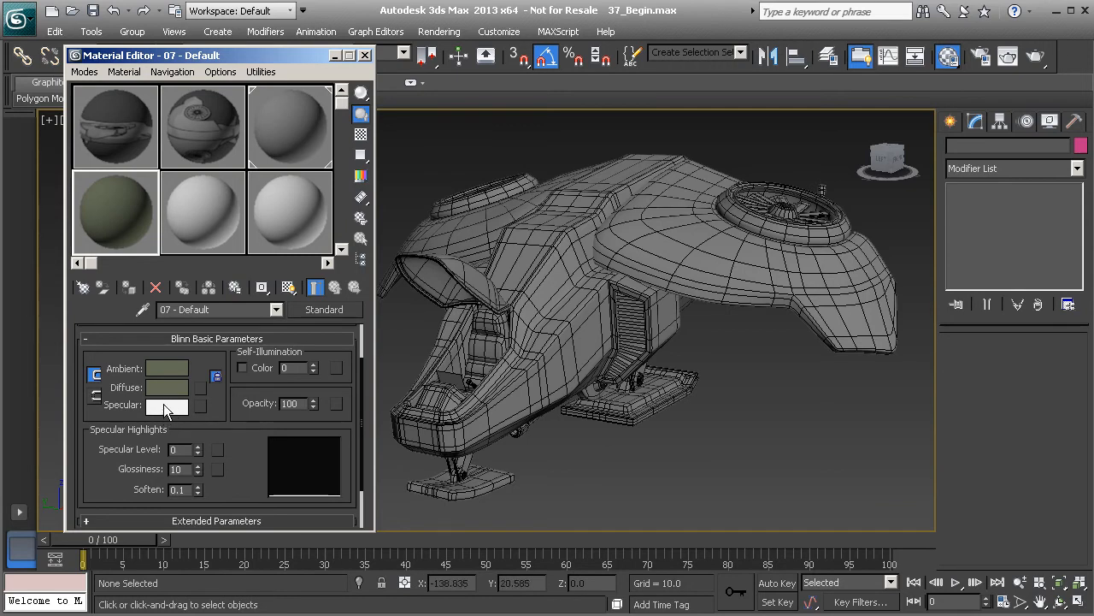
Try a specular level of 42 on the olive material, reset it, and set the level to 26.
{"action": "left_click_drag", "start_coordinate": [208, 434], "coordinate": [214, 367]}
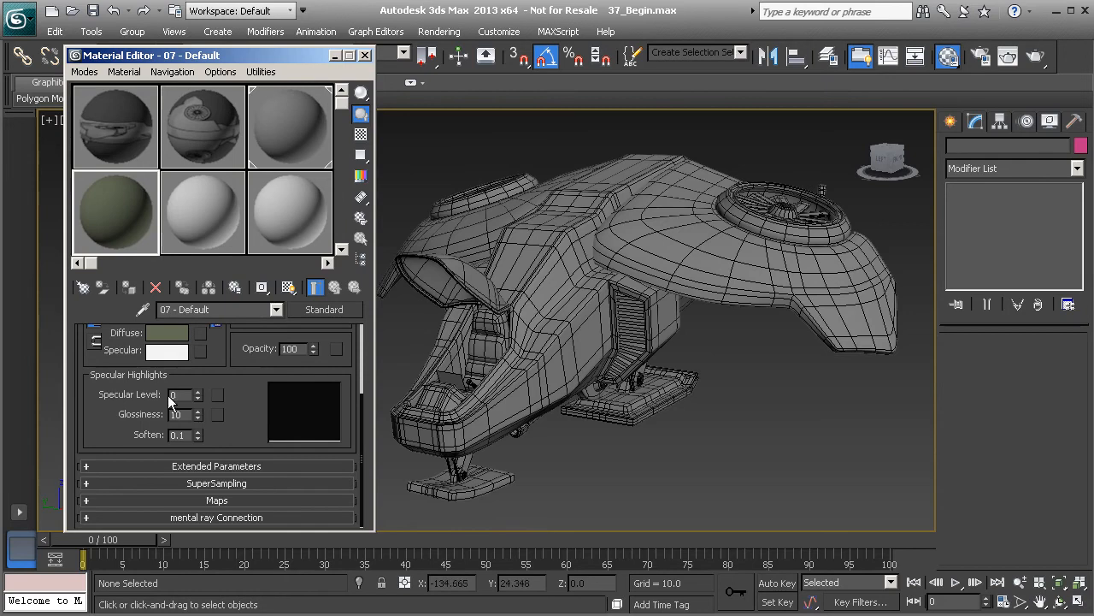
{"action": "left_click_drag", "start_coordinate": [197, 392], "coordinate": [200, 352]}
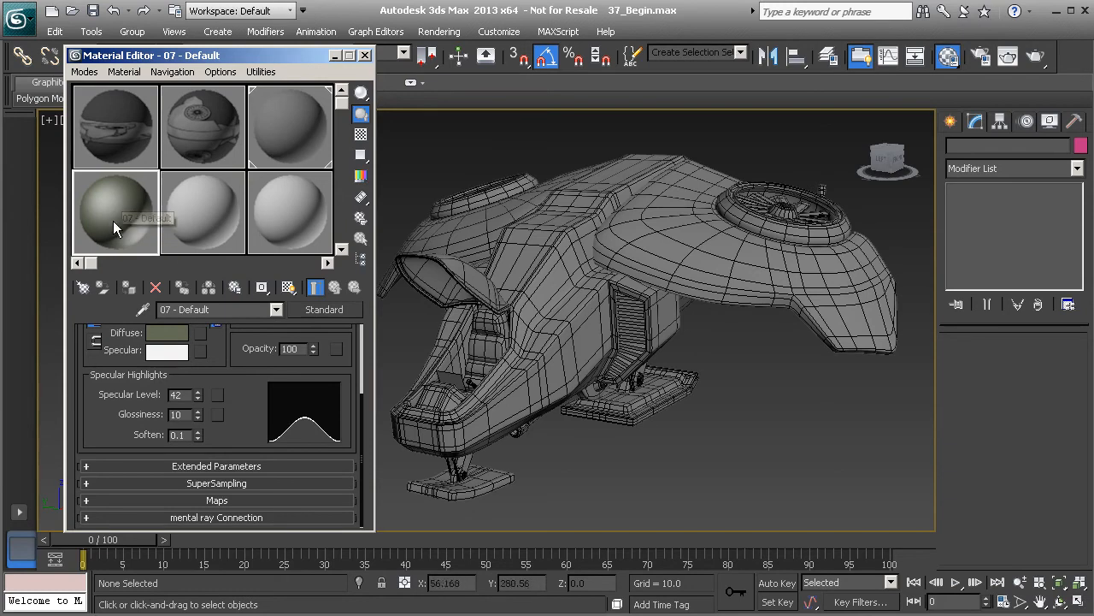
{"action": "right_click", "coordinate": [198, 394]}
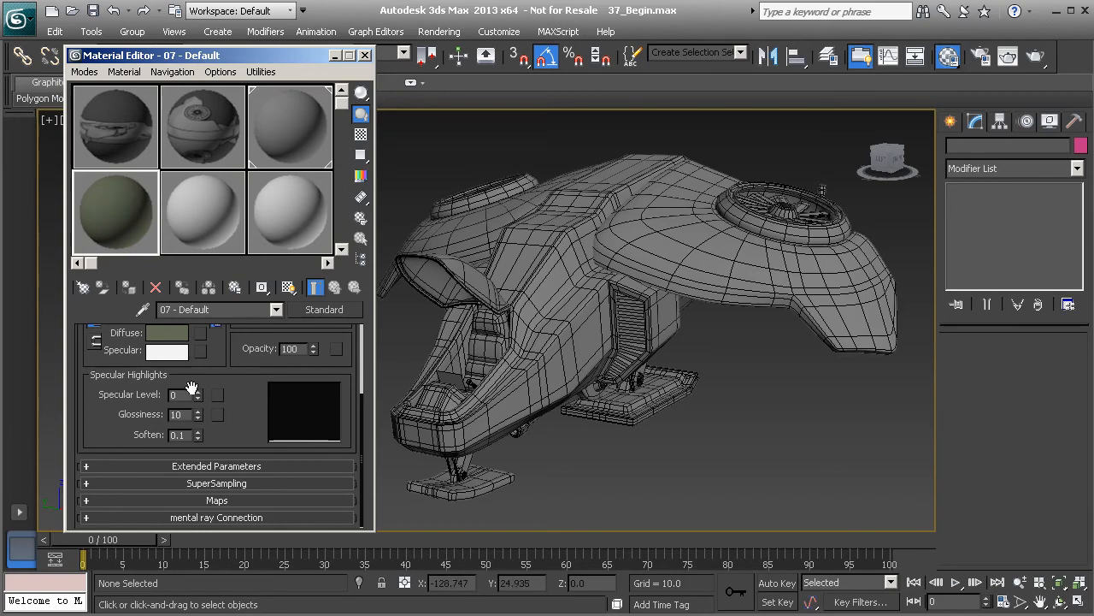
{"action": "left_click_drag", "start_coordinate": [197, 395], "coordinate": [197, 372]}
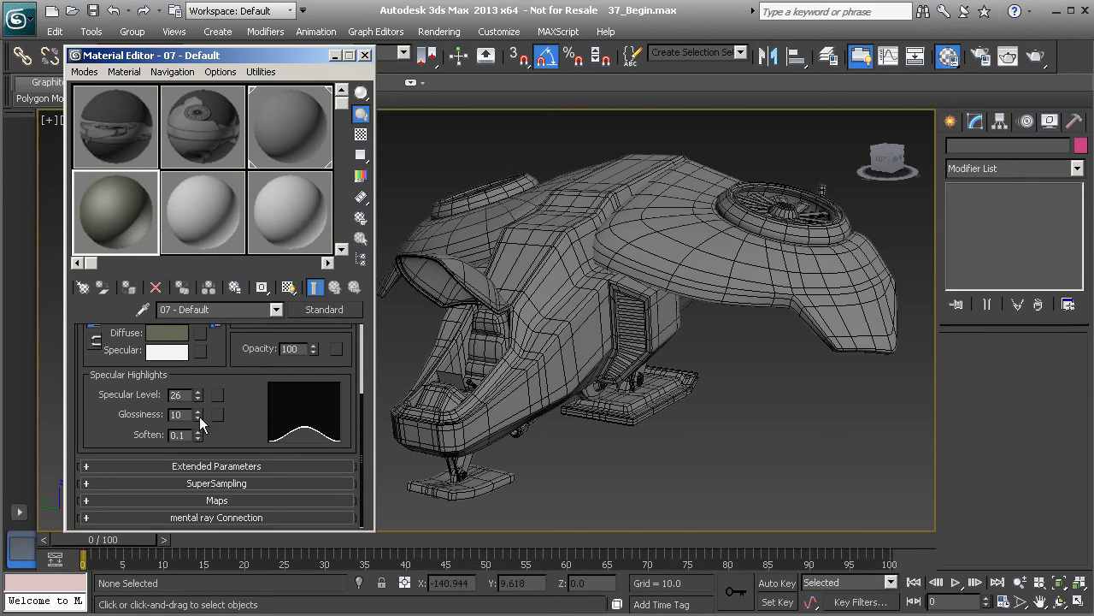
Try glossiness values of 0, 58 and 72 on the olive material, and settle on 24.
{"action": "left_click_drag", "start_coordinate": [198, 417], "coordinate": [198, 425]}
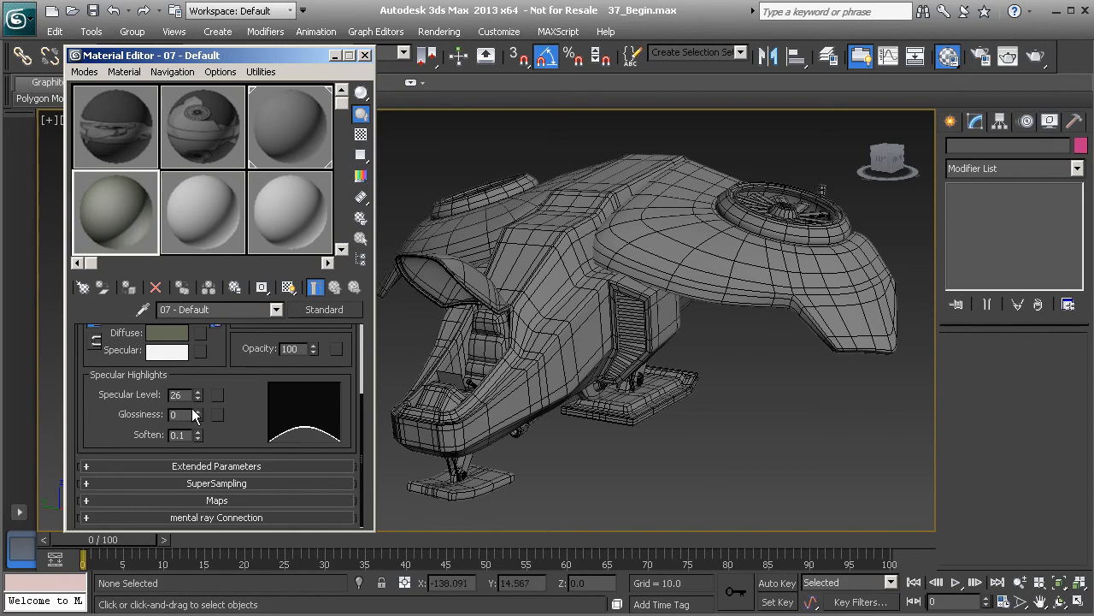
{"action": "left_click_drag", "start_coordinate": [198, 417], "coordinate": [195, 359]}
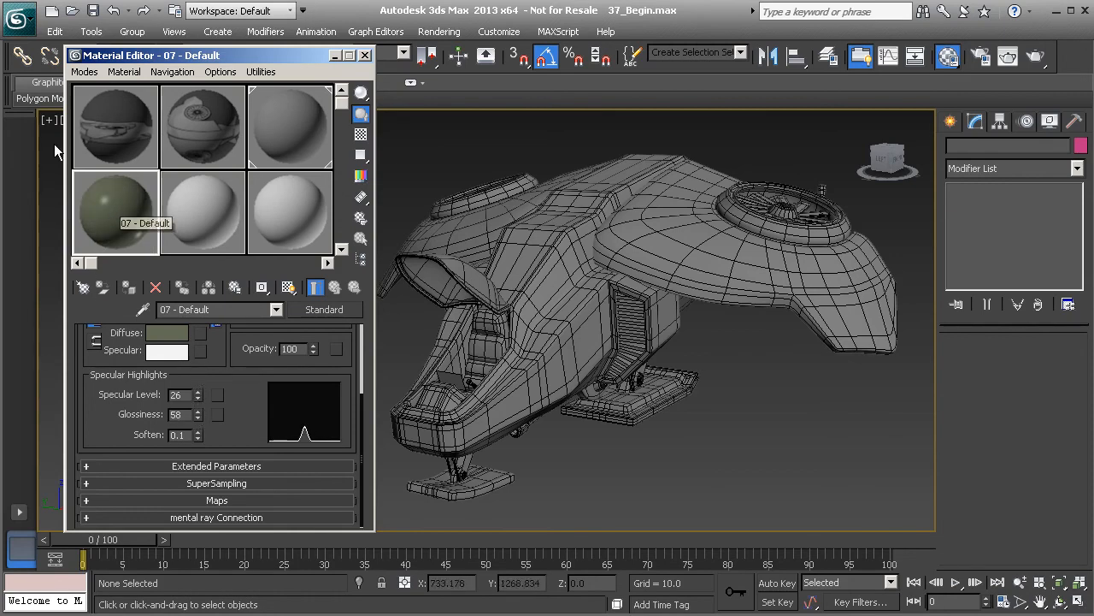
{"action": "left_click_drag", "start_coordinate": [199, 417], "coordinate": [190, 383]}
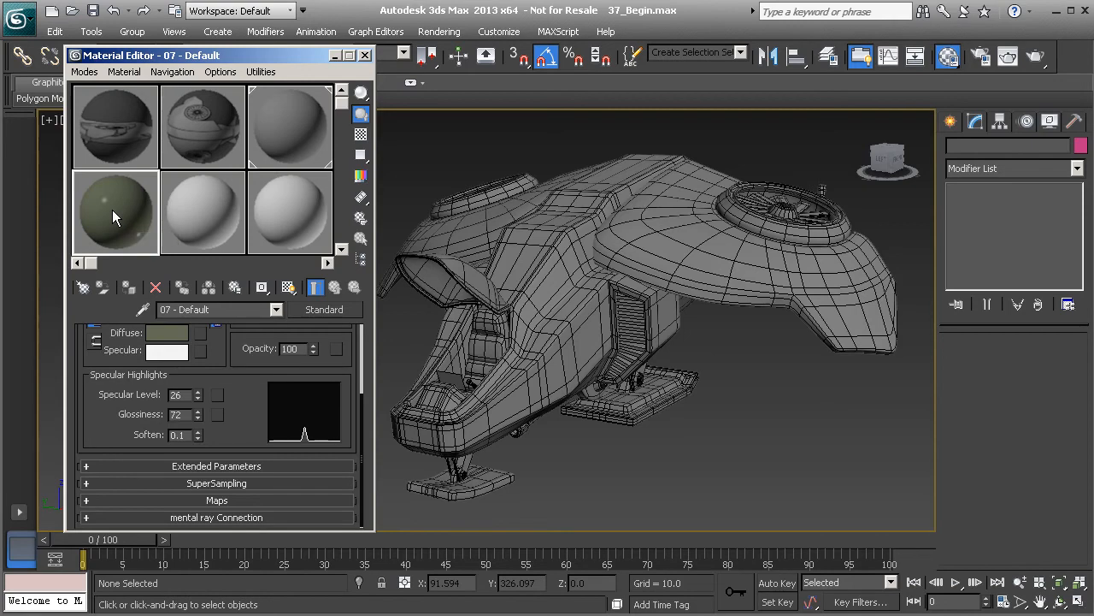
{"action": "mouse_move", "coordinate": [197, 416]}
{"action": "left_mouse_down"}
{"action": "mouse_move", "coordinate": [198, 440]}
{"action": "mouse_move", "coordinate": [200, 427]}
{"action": "left_mouse_up"}
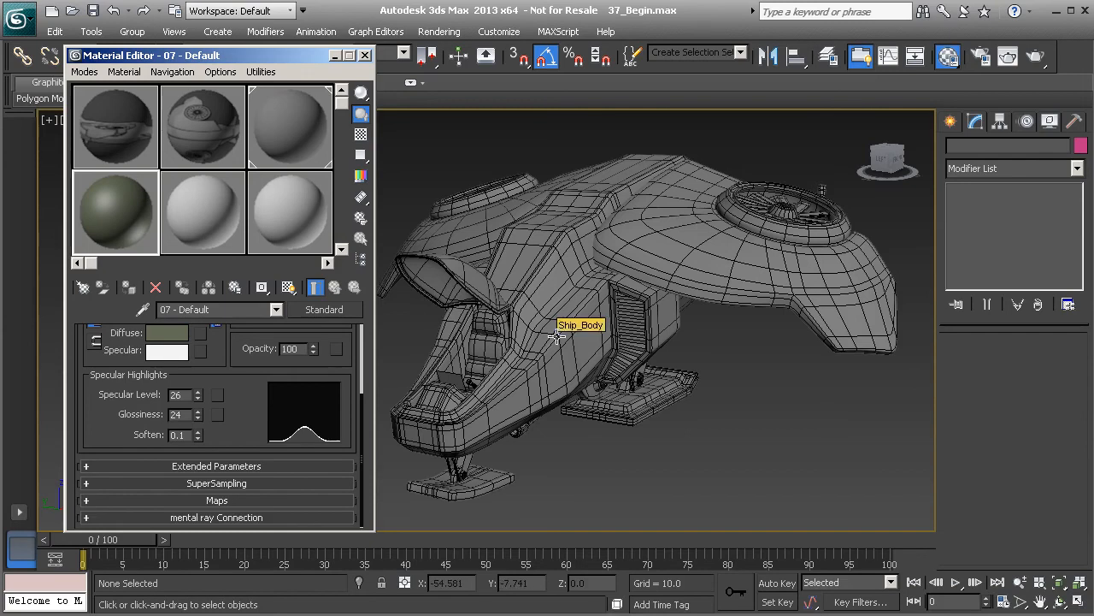
Assign the olive material to Ship_Body and turn off the edged-faces display in the viewport.
{"action": "left_click", "coordinate": [545, 285]}
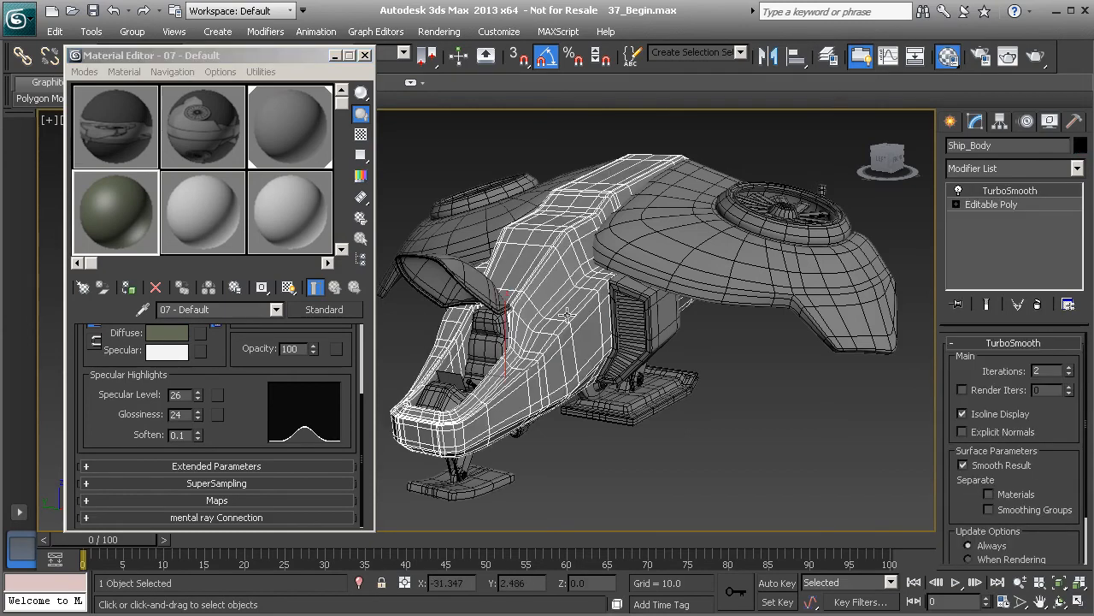
{"action": "left_click", "coordinate": [128, 289]}
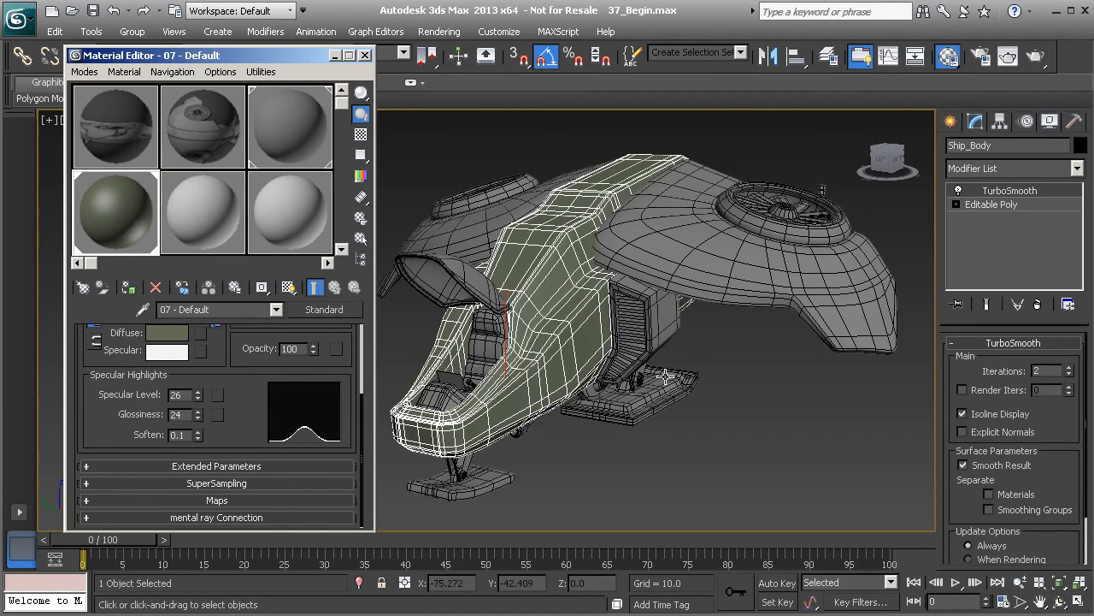
{"action": "key", "text": "F4"}
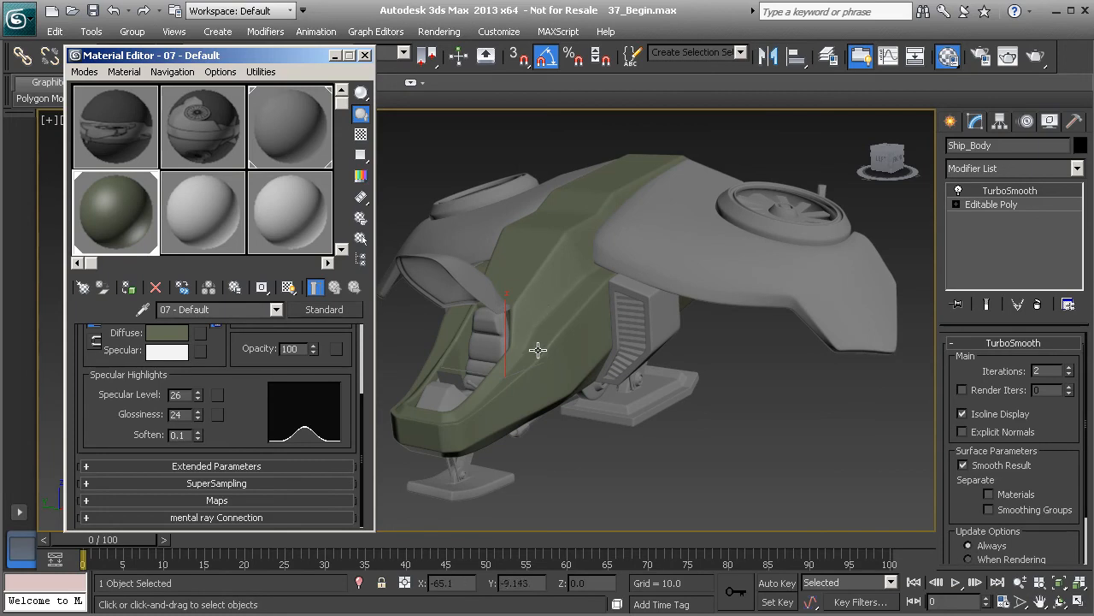
Darken the olive material's diffuse color to RGB 15, 18, 11 by lowering its value to 18.
{"action": "left_click", "coordinate": [172, 332]}
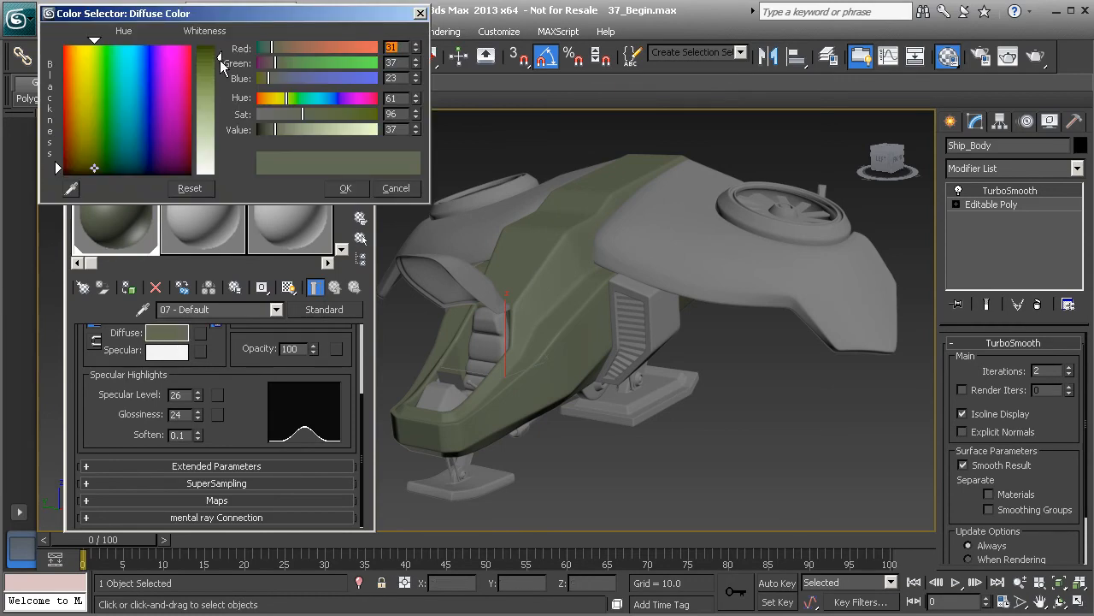
{"action": "left_click_drag", "start_coordinate": [275, 136], "coordinate": [270, 134]}
{"action": "left_click", "coordinate": [268, 133]}
{"action": "left_click_drag", "start_coordinate": [268, 132], "coordinate": [269, 132]}
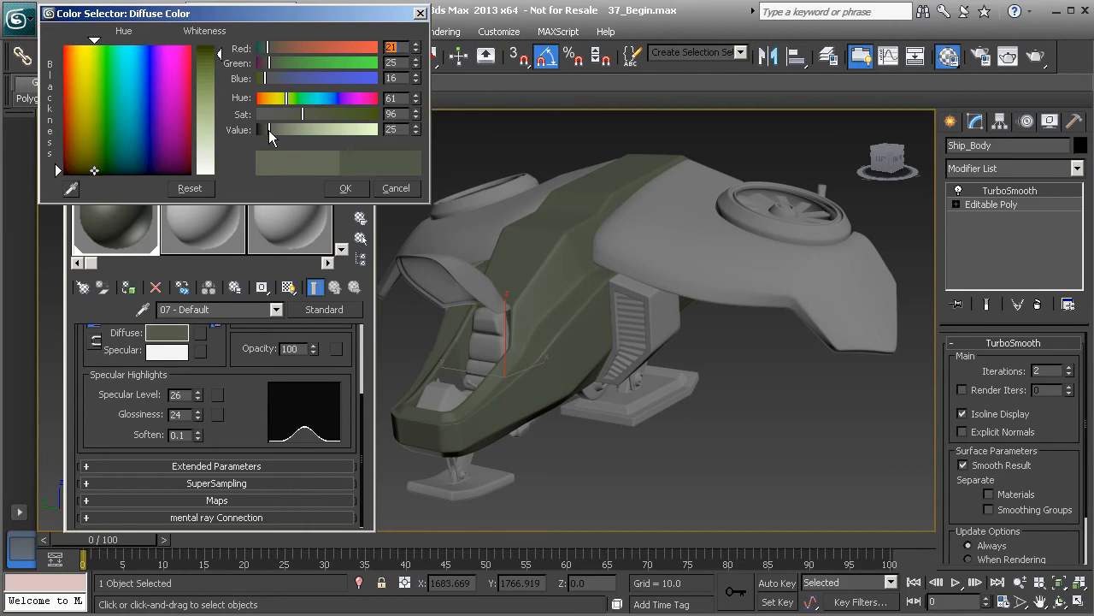
{"action": "left_click_drag", "start_coordinate": [269, 131], "coordinate": [266, 132]}
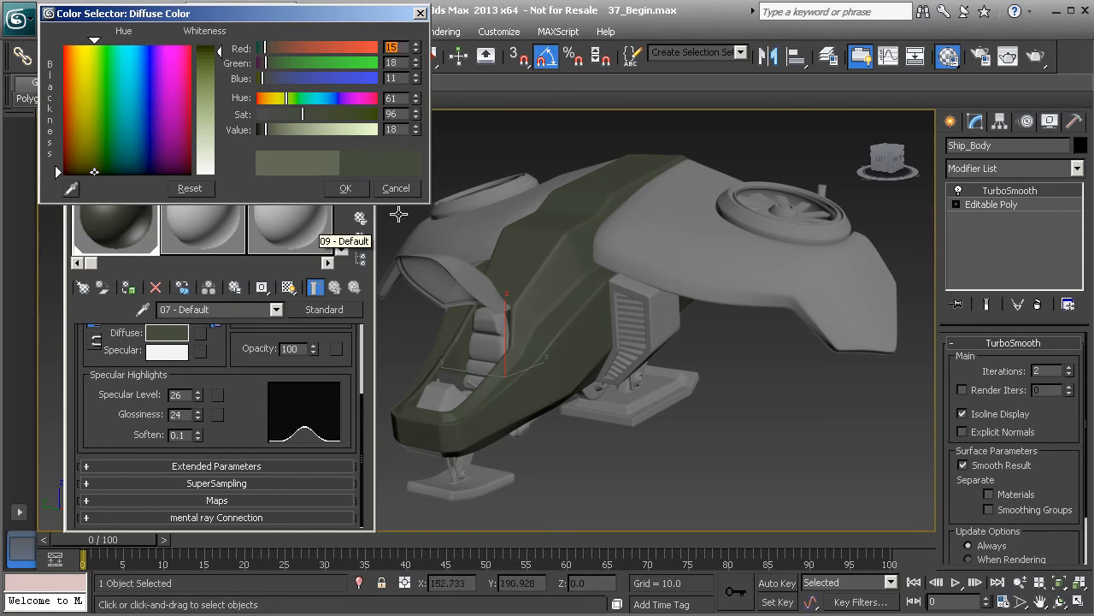
{"action": "left_click", "coordinate": [347, 188]}
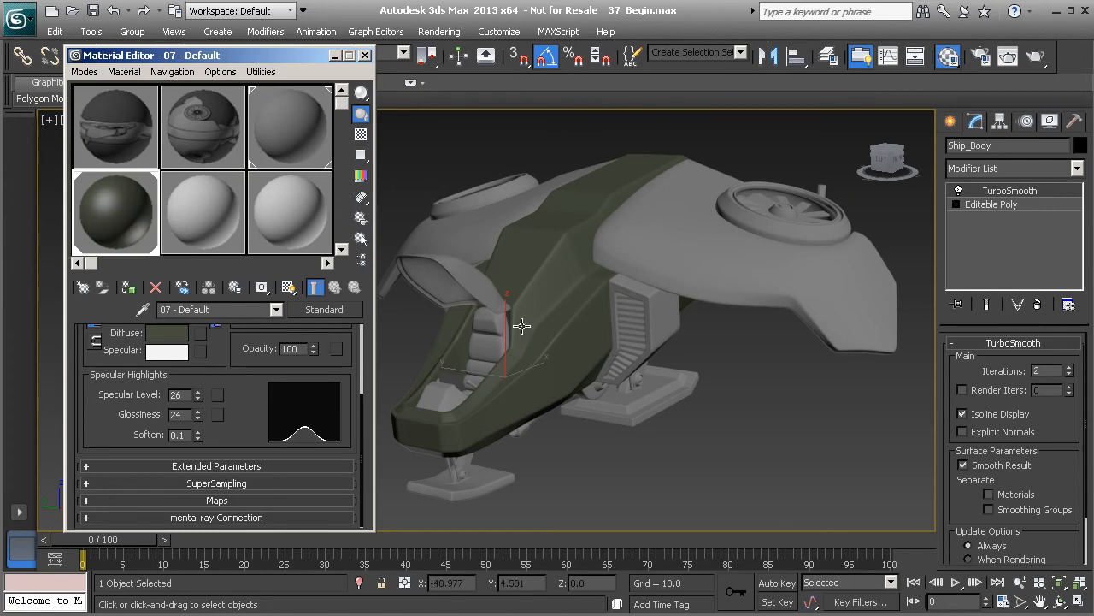
Show edged faces in the viewport and assign the olive material to Wing_L and Wing_R.
{"action": "left_click", "coordinate": [644, 254]}
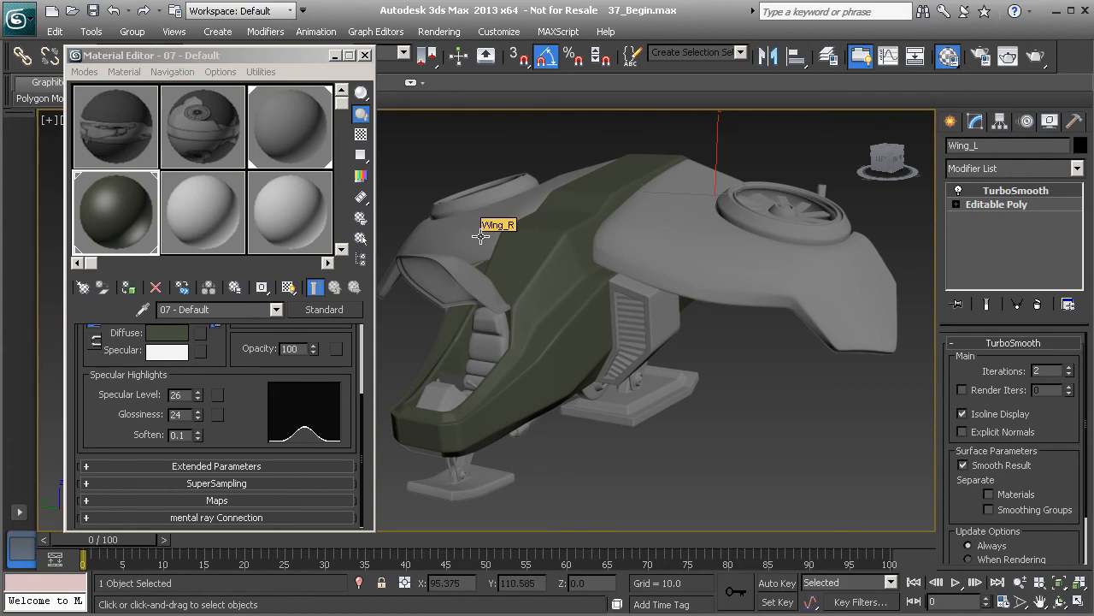
{"action": "key", "text": "F4"}
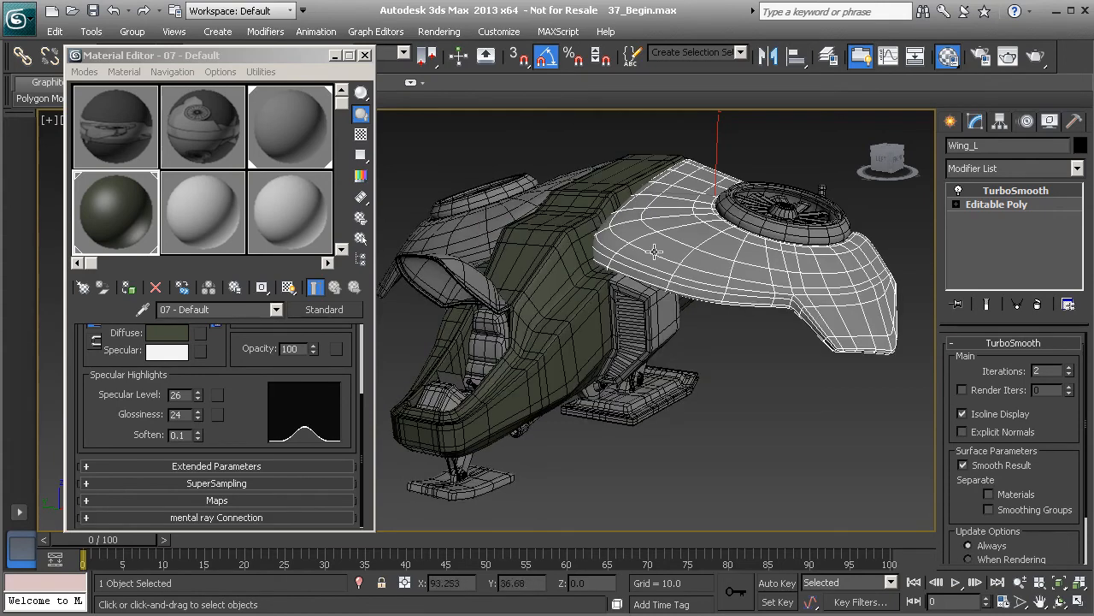
{"action": "middle_click_drag", "start_coordinate": [516, 221], "coordinate": [504, 251], "text": "alt"}
{"action": "left_click", "coordinate": [504, 251], "text": "ctrl"}
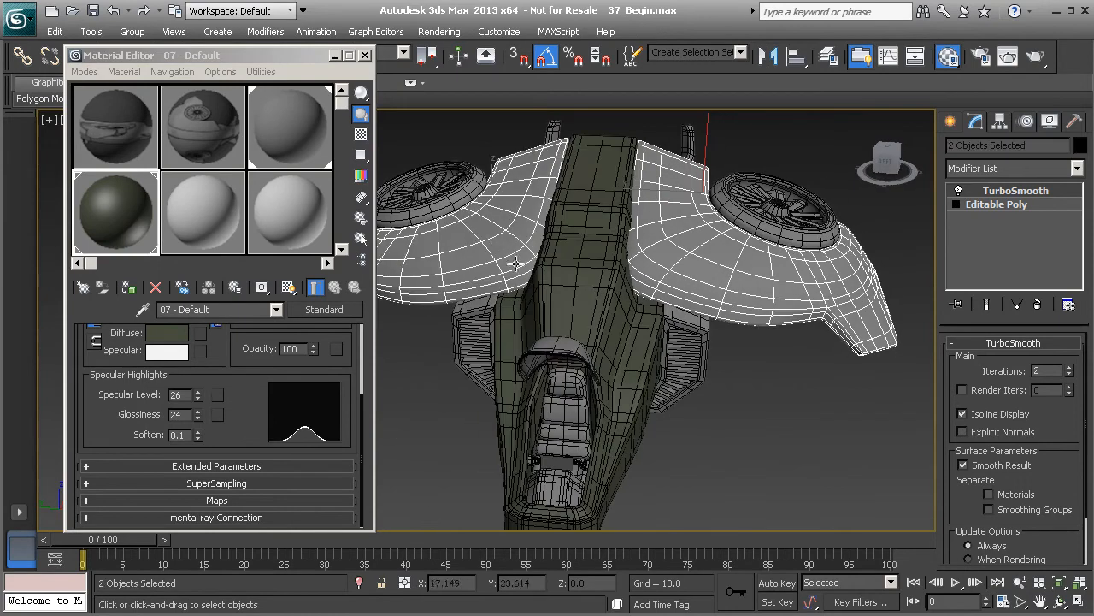
{"action": "left_click", "coordinate": [128, 288]}
Assign the olive material to the two louvered vent groups on the sides of the ship's body.
{"action": "middle_click_drag", "start_coordinate": [650, 311], "coordinate": [614, 309], "text": "alt"}
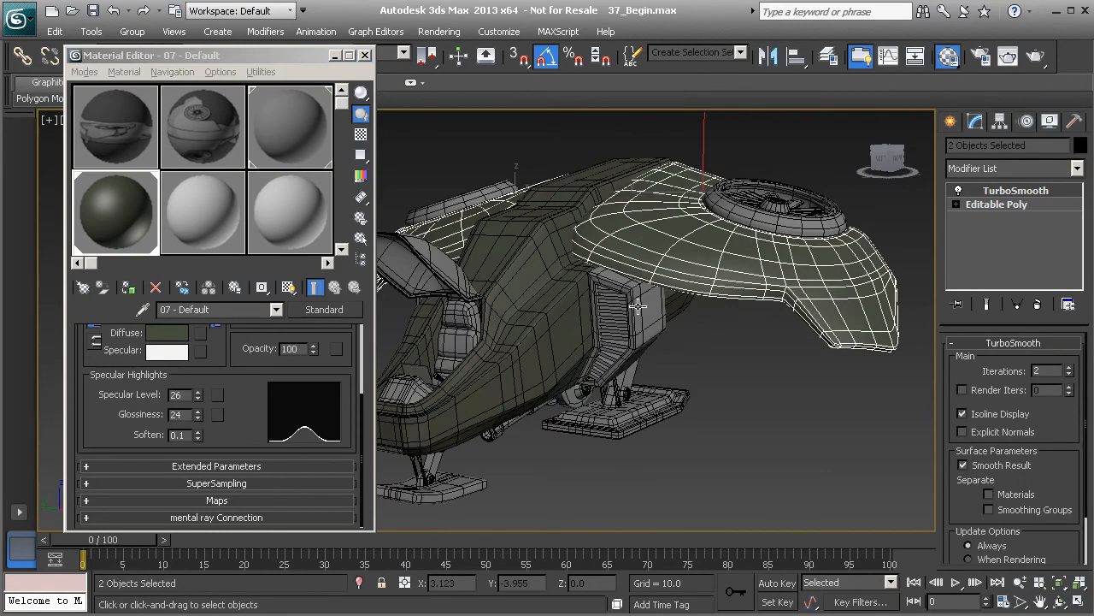
{"action": "left_click", "coordinate": [637, 306]}
{"action": "middle_click_drag", "start_coordinate": [505, 326], "coordinate": [433, 337], "text": "alt"}
{"action": "left_click", "coordinate": [394, 323], "text": "ctrl"}
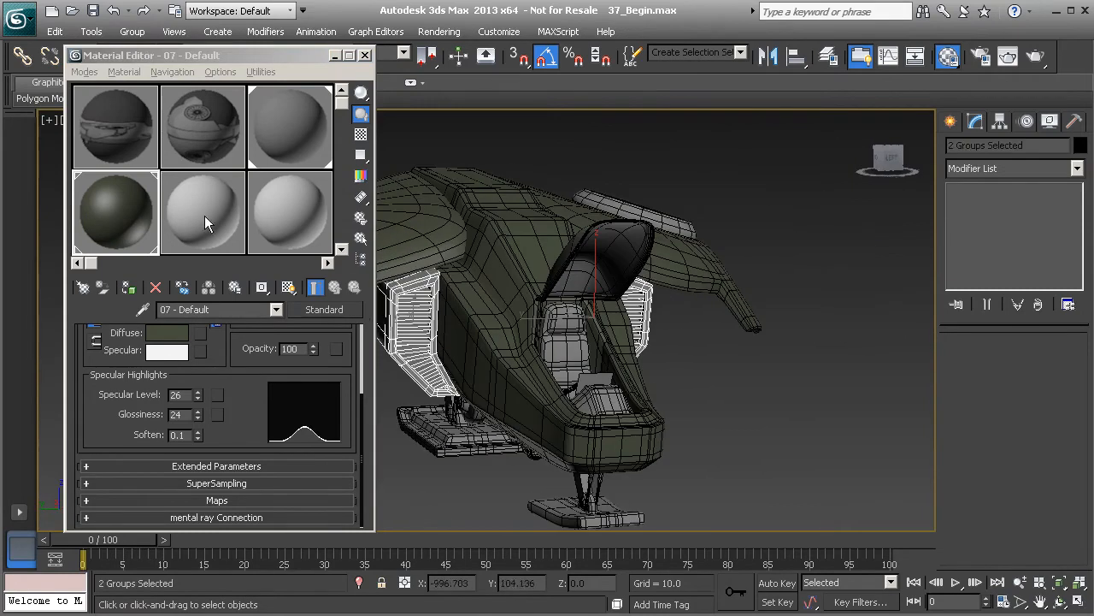
{"action": "left_click", "coordinate": [128, 289]}
Assign the olive material to the Stabilizer_Wings and Tail_Wings at the rear of the ship.
{"action": "middle_click_drag", "start_coordinate": [611, 341], "coordinate": [509, 329], "text": "alt"}
{"action": "middle_click_drag", "start_coordinate": [663, 348], "coordinate": [573, 340], "text": "alt"}
{"action": "left_click", "coordinate": [655, 308]}
{"action": "middle_click_drag", "start_coordinate": [654, 310], "coordinate": [632, 419], "text": "alt"}
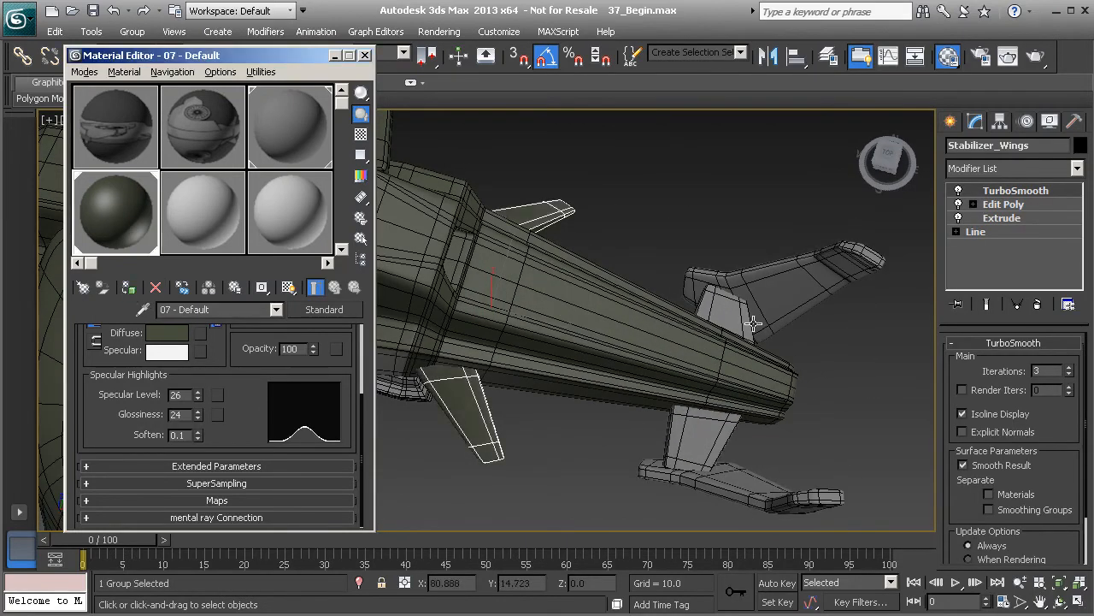
{"action": "left_click", "coordinate": [476, 269]}
{"action": "left_click", "coordinate": [128, 288]}
Assign the olive material to the round fan housings on the wings.
{"action": "scroll", "coordinate": [581, 353], "scroll_direction": "down", "scroll_amount": 5}
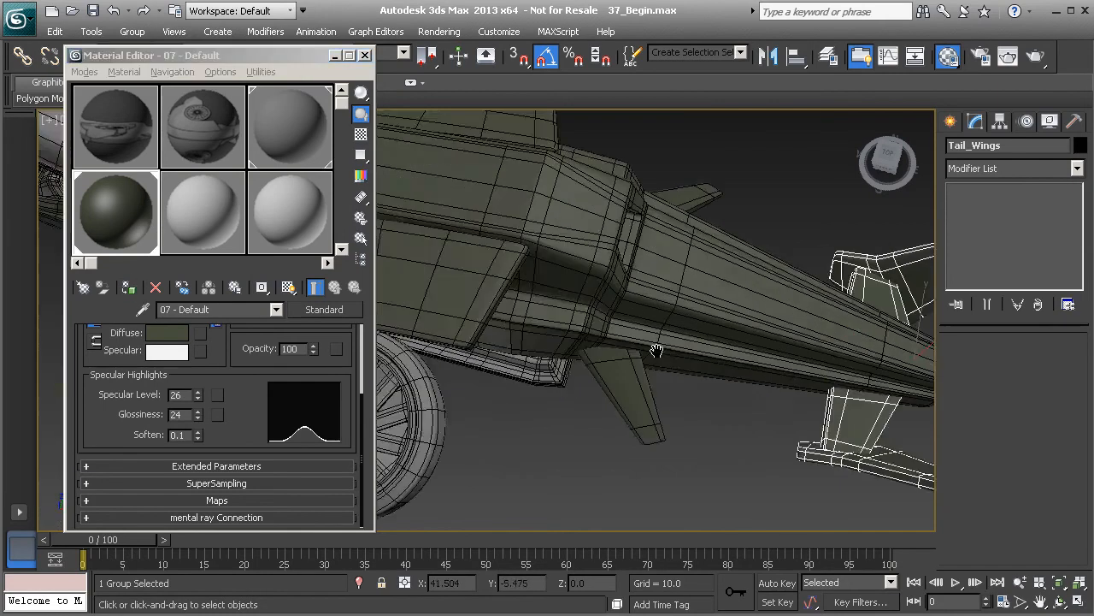
{"action": "middle_click_drag", "start_coordinate": [573, 344], "coordinate": [493, 282], "text": "alt"}
{"action": "left_click", "coordinate": [585, 360]}
{"action": "left_click", "coordinate": [775, 275]}
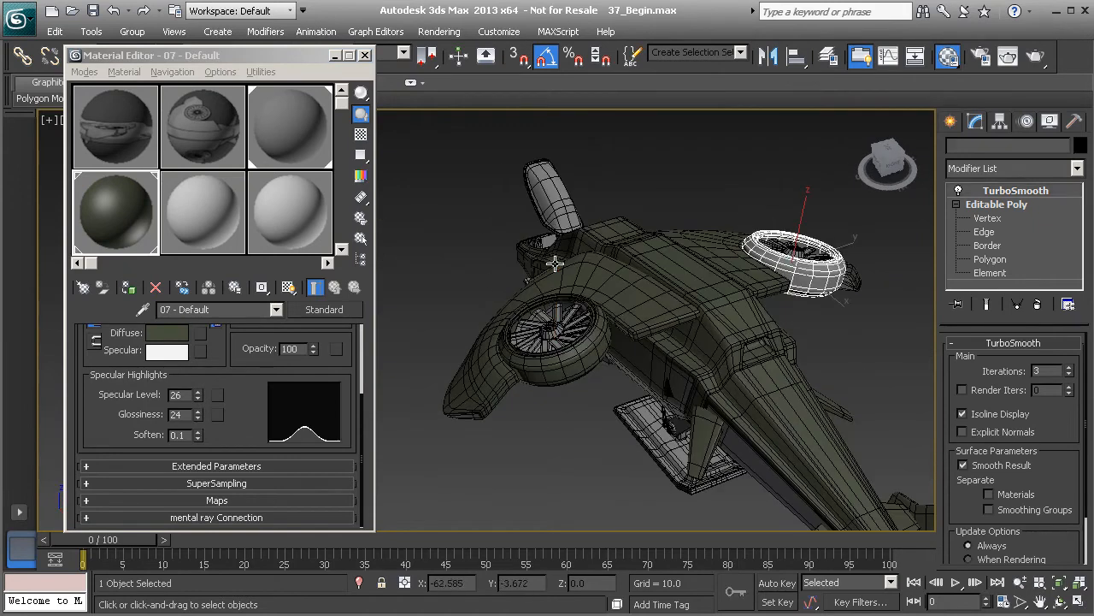
{"action": "left_click", "coordinate": [128, 287]}
Select both round fan housings on the wings together.
{"action": "middle_click_drag", "start_coordinate": [658, 220], "coordinate": [634, 331], "text": "alt"}
{"action": "scroll", "coordinate": [625, 336], "scroll_direction": "up", "scroll_amount": 5}
{"action": "scroll", "coordinate": [637, 345], "scroll_direction": "down", "scroll_amount": 5}
{"action": "left_click", "coordinate": [708, 374]}
{"action": "middle_click_drag", "start_coordinate": [553, 313], "coordinate": [574, 277], "text": "alt"}
{"action": "mouse_move", "coordinate": [660, 277]}
{"action": "middle_mouse_down", "text": "alt"}
{"action": "mouse_move", "coordinate": [639, 301]}
{"action": "mouse_move", "coordinate": [658, 285]}
{"action": "middle_mouse_up", "text": "alt"}
{"action": "left_click", "coordinate": [732, 225]}
{"action": "middle_click_drag", "start_coordinate": [732, 225], "coordinate": [615, 243], "text": "alt"}
{"action": "left_click", "coordinate": [475, 204], "text": "ctrl"}
{"action": "middle_click_drag", "start_coordinate": [663, 272], "coordinate": [638, 288], "text": "alt"}
{"action": "scroll", "coordinate": [639, 295], "scroll_direction": "up", "scroll_amount": 10}
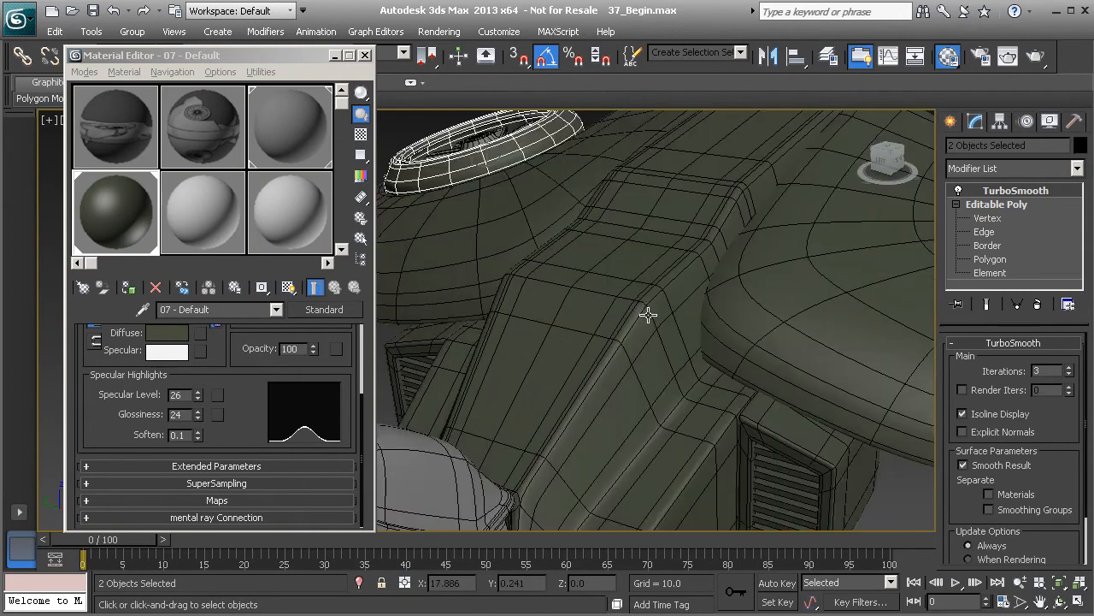
{"action": "middle_click_drag", "start_coordinate": [636, 286], "coordinate": [642, 307], "text": "alt"}
{"action": "middle_click_drag", "start_coordinate": [640, 311], "coordinate": [655, 325], "text": "alt"}
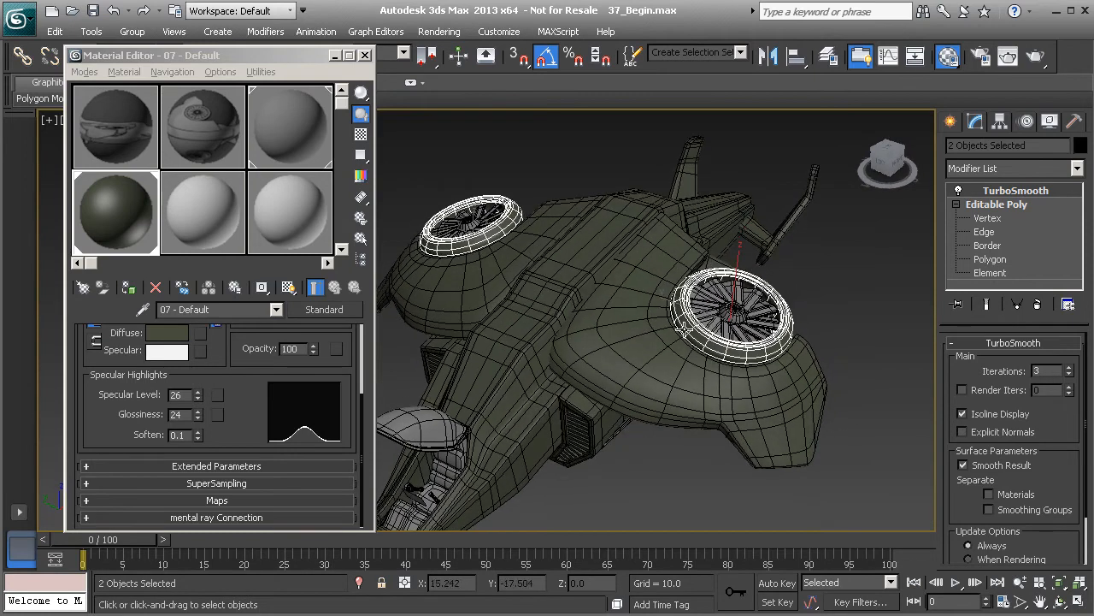
{"action": "middle_click_drag", "start_coordinate": [575, 297], "coordinate": [581, 274], "text": "alt"}
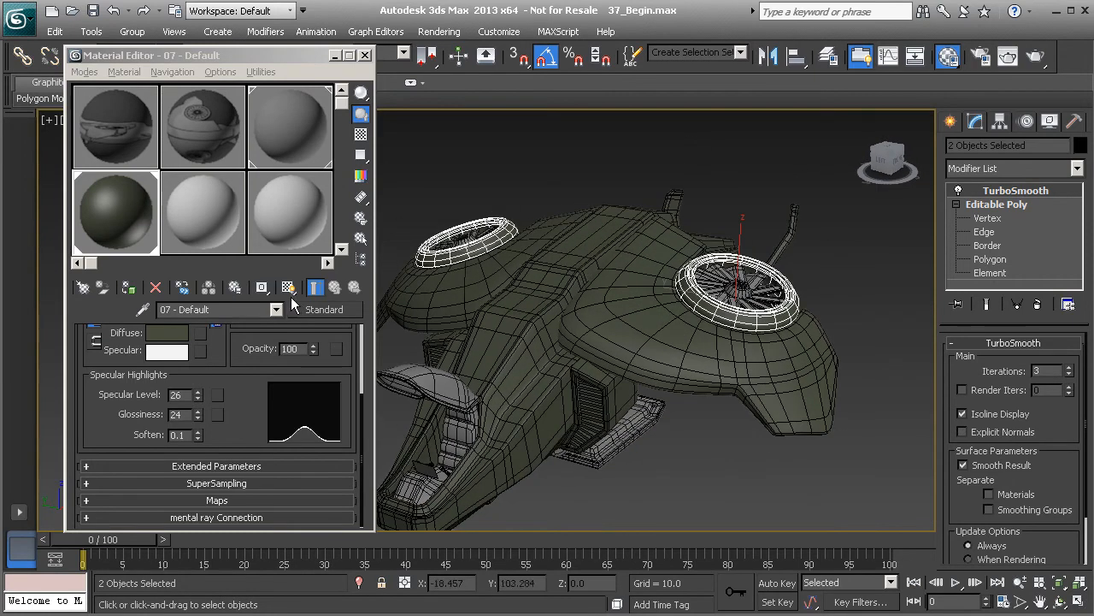
Try a lighter diffuse color with value 106 on the olive material and discard the change.
{"action": "left_click", "coordinate": [155, 331]}
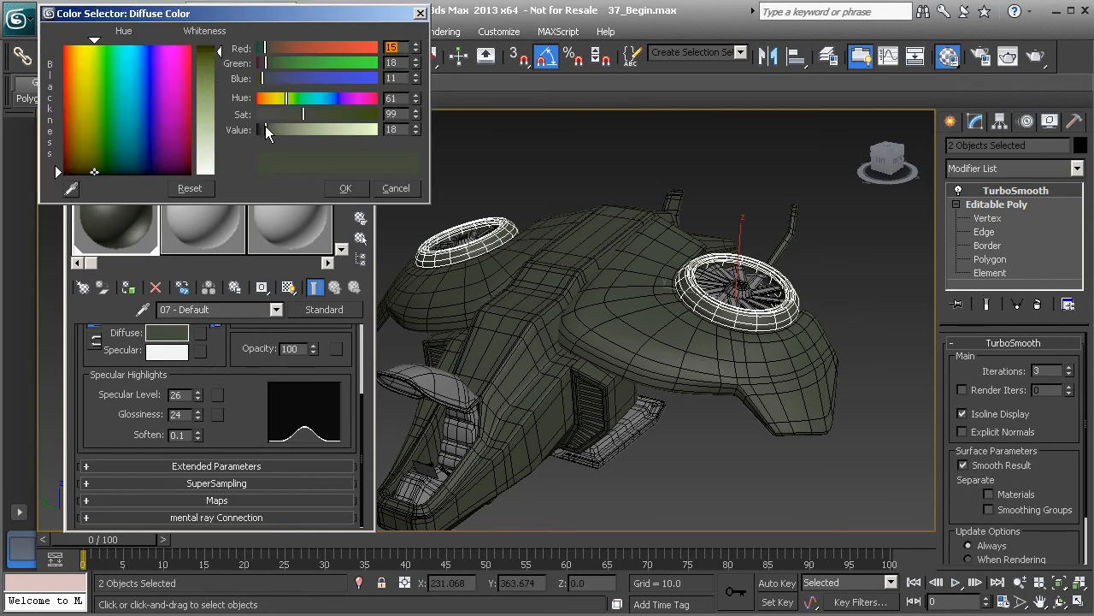
{"action": "left_click", "coordinate": [395, 129]}
{"action": "left_click_drag", "start_coordinate": [265, 129], "coordinate": [308, 133]}
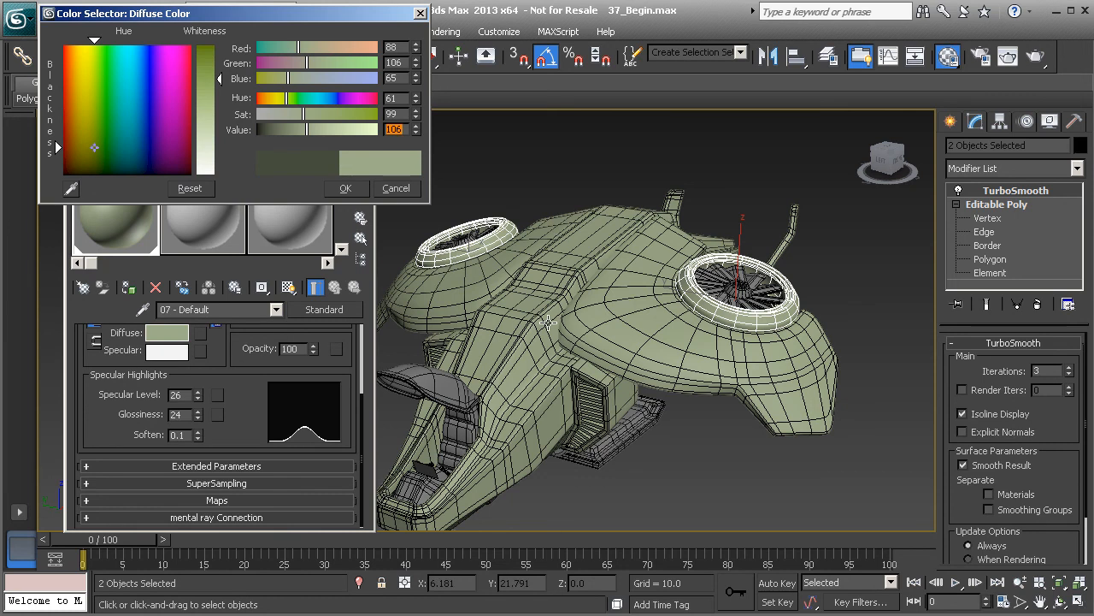
{"action": "left_click", "coordinate": [395, 189]}
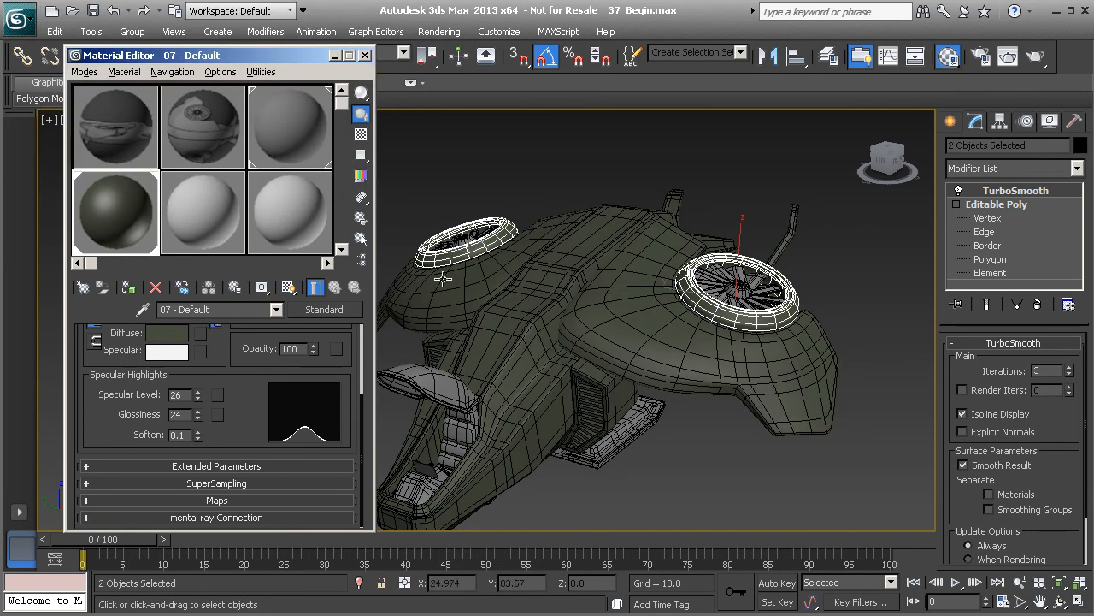
Set the diffuse color of the Mat_Tomato material to a dark brown, RGB 16, 14, 9.
{"action": "middle_click_drag", "start_coordinate": [693, 294], "coordinate": [719, 299], "text": "alt"}
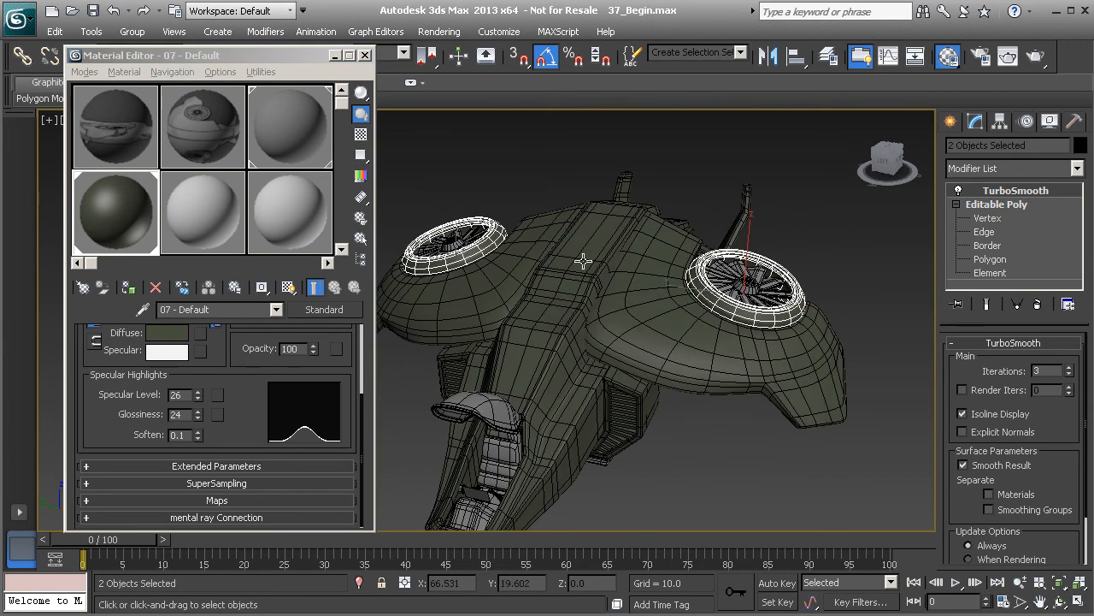
{"action": "left_click", "coordinate": [194, 205]}
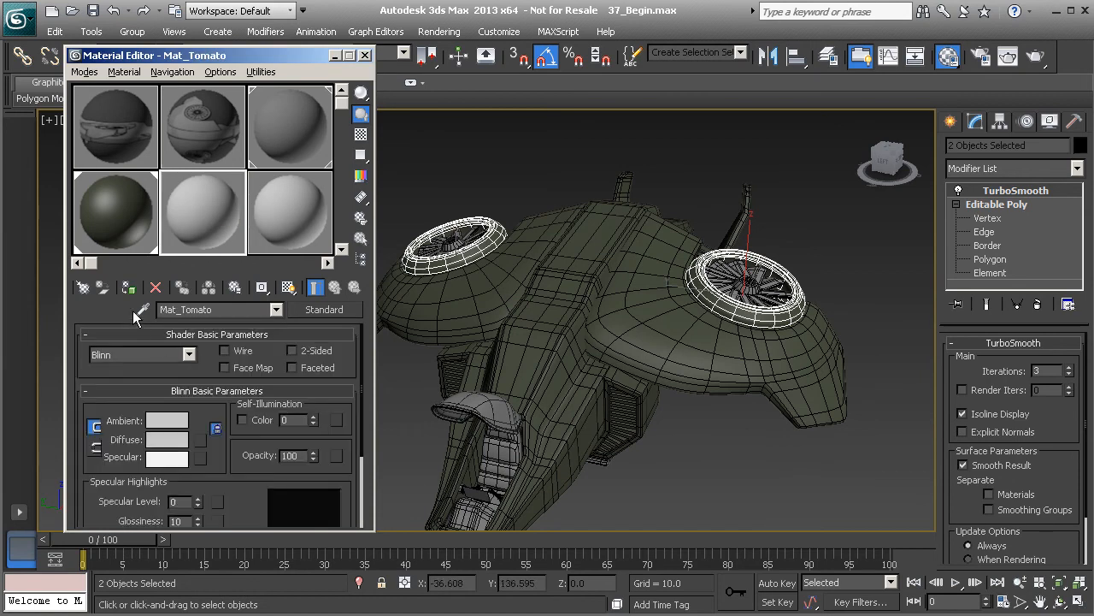
{"action": "left_click", "coordinate": [173, 439]}
{"action": "mouse_move", "coordinate": [100, 128]}
{"action": "left_mouse_down"}
{"action": "mouse_move", "coordinate": [87, 128]}
{"action": "mouse_move", "coordinate": [79, 166]}
{"action": "left_mouse_up"}
{"action": "left_click_drag", "start_coordinate": [220, 122], "coordinate": [219, 49]}
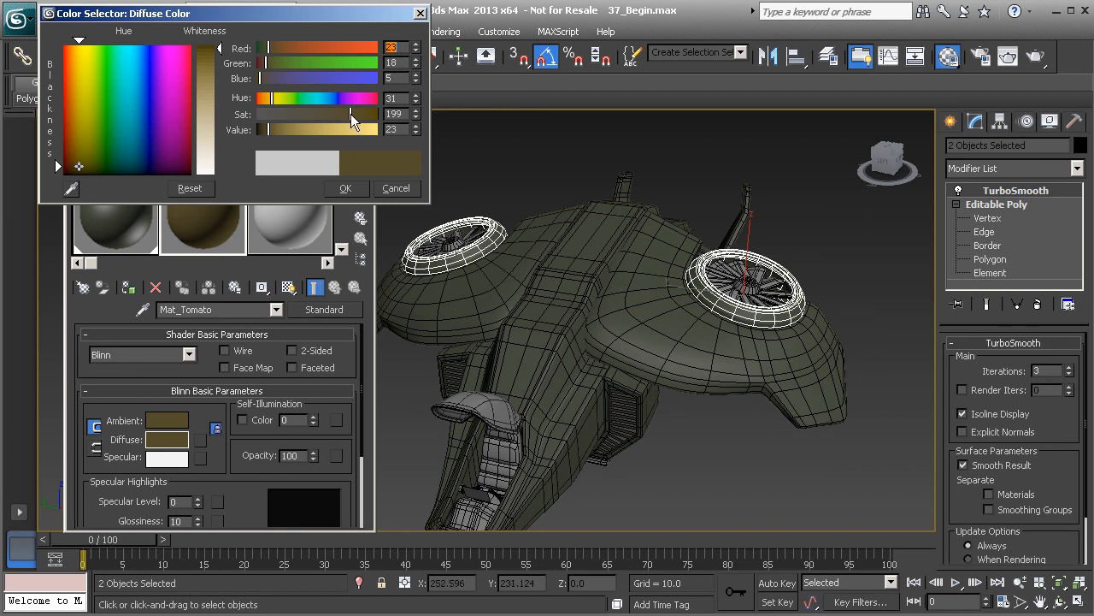
{"action": "mouse_move", "coordinate": [349, 113]}
{"action": "left_mouse_down"}
{"action": "mouse_move", "coordinate": [310, 105]}
{"action": "mouse_move", "coordinate": [265, 131]}
{"action": "left_mouse_up"}
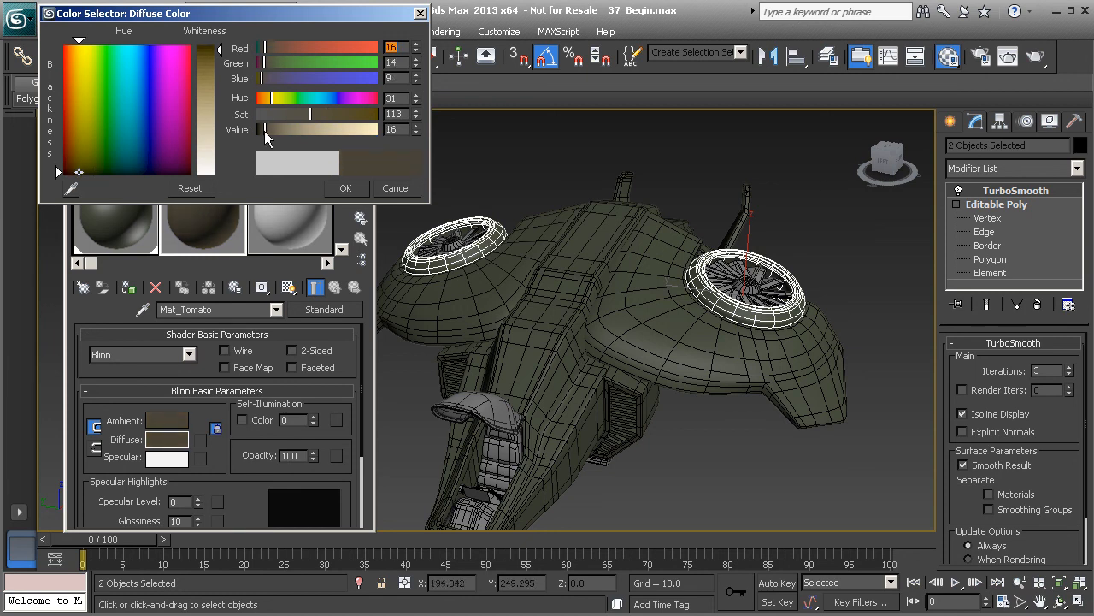
{"action": "left_click", "coordinate": [345, 188]}
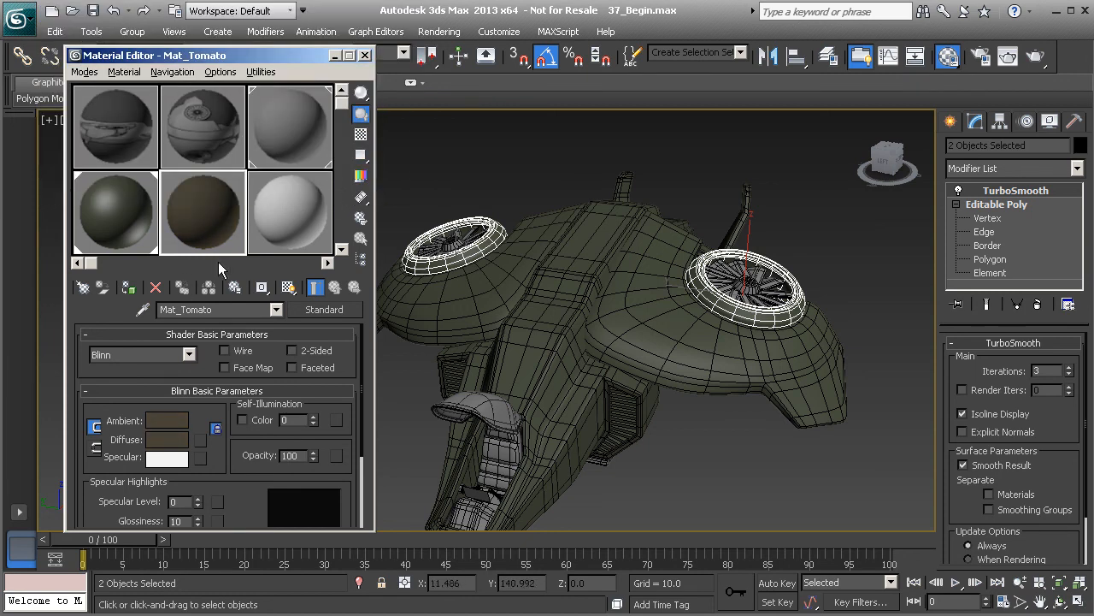
Set the brown Mat_Tomato material's specular level to 26 and glossiness to 23.
{"action": "middle_click_drag", "start_coordinate": [689, 307], "coordinate": [571, 301], "text": "alt"}
{"action": "scroll", "coordinate": [569, 312], "scroll_direction": "up", "scroll_amount": 4}
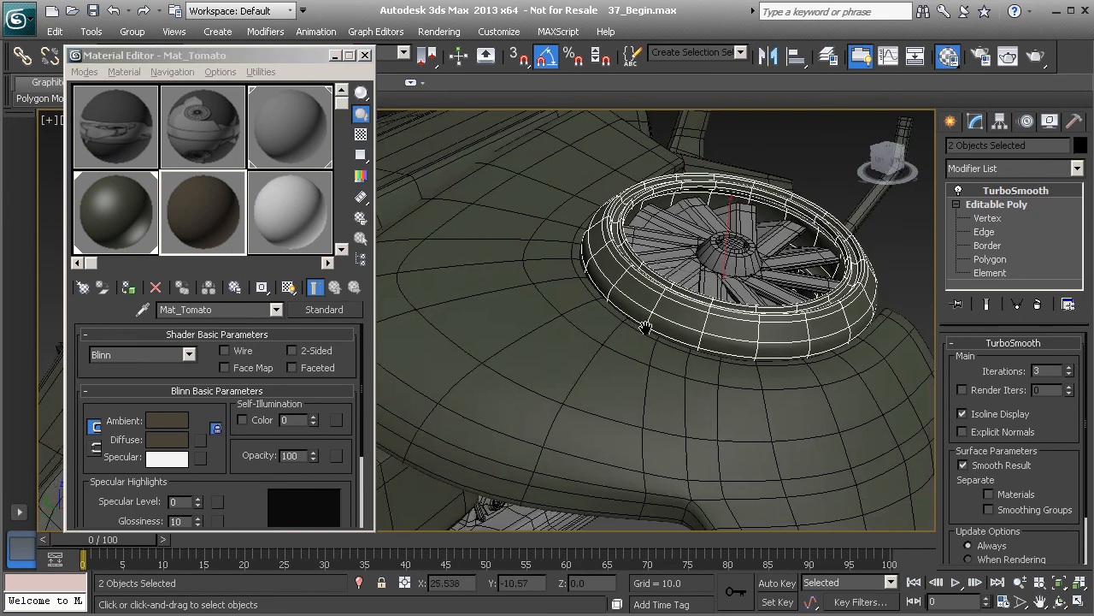
{"action": "left_click", "coordinate": [229, 230]}
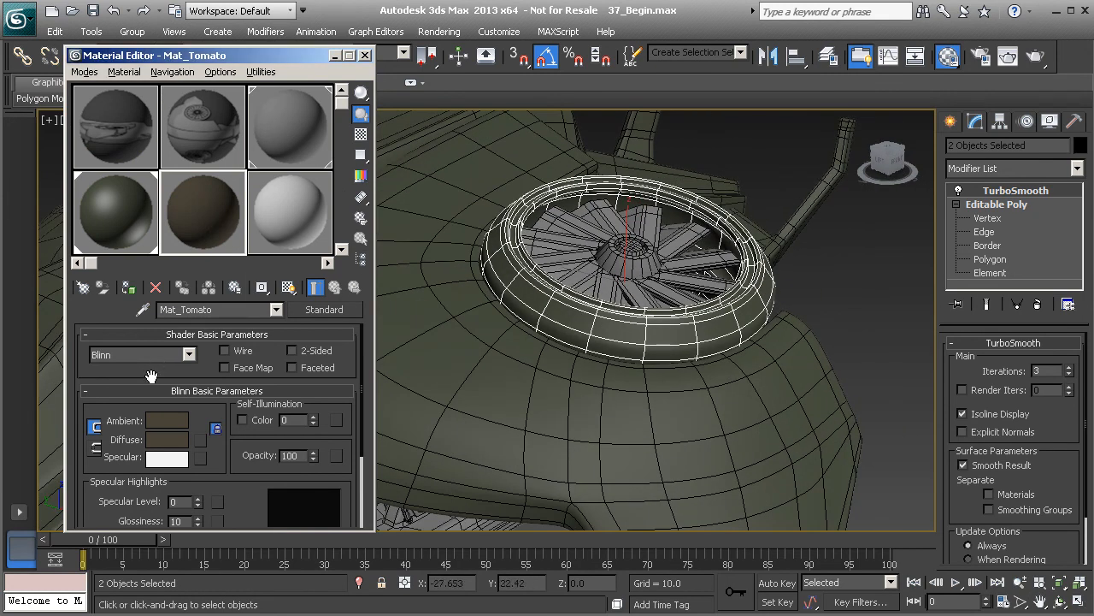
{"action": "scroll", "coordinate": [212, 474], "scroll_direction": "down", "scroll_amount": 2}
{"action": "mouse_move", "coordinate": [199, 460]}
{"action": "left_mouse_down"}
{"action": "mouse_move", "coordinate": [199, 443]}
{"action": "mouse_move", "coordinate": [199, 463]}
{"action": "left_mouse_up"}
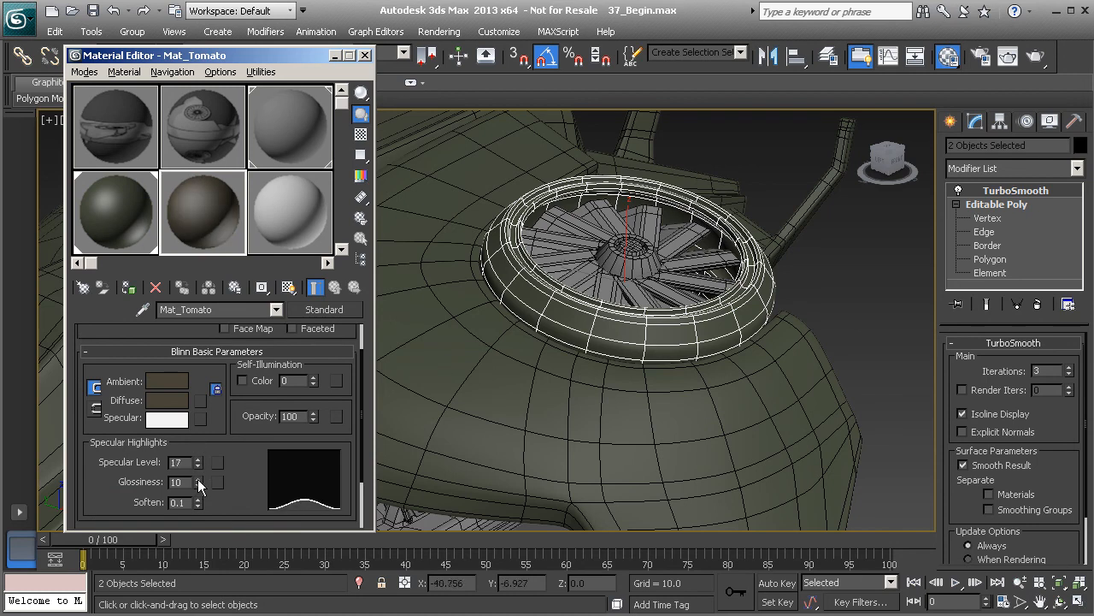
{"action": "type", "text": "26"}
{"action": "key", "text": "Return"}
{"action": "left_click_drag", "start_coordinate": [197, 484], "coordinate": [199, 466]}
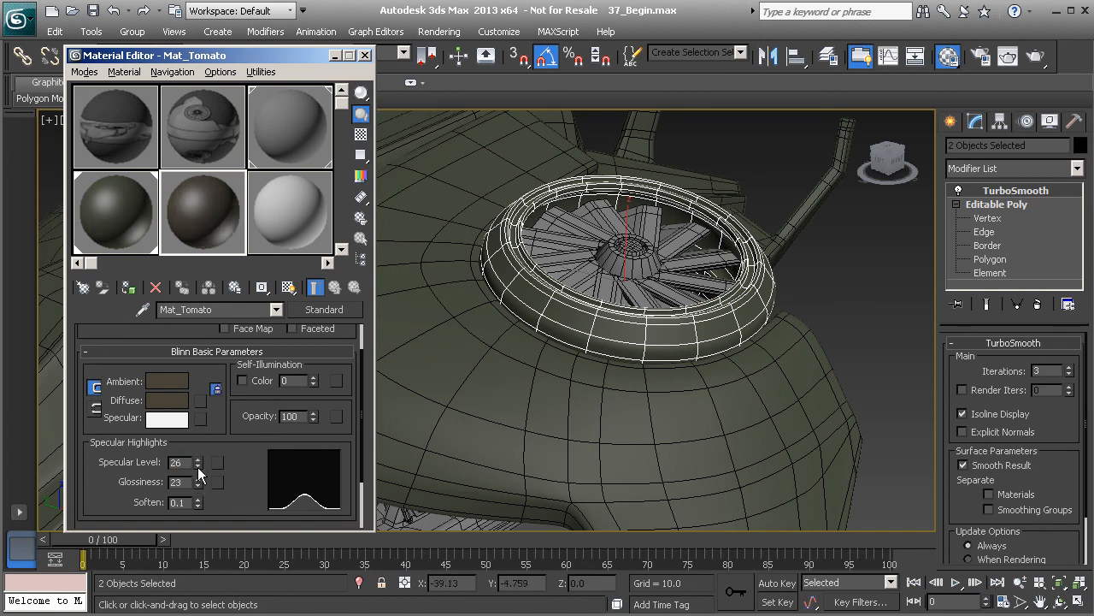
Assign the brown Mat_Tomato material to both selected fan housings and clear the selection.
{"action": "left_click", "coordinate": [128, 288]}
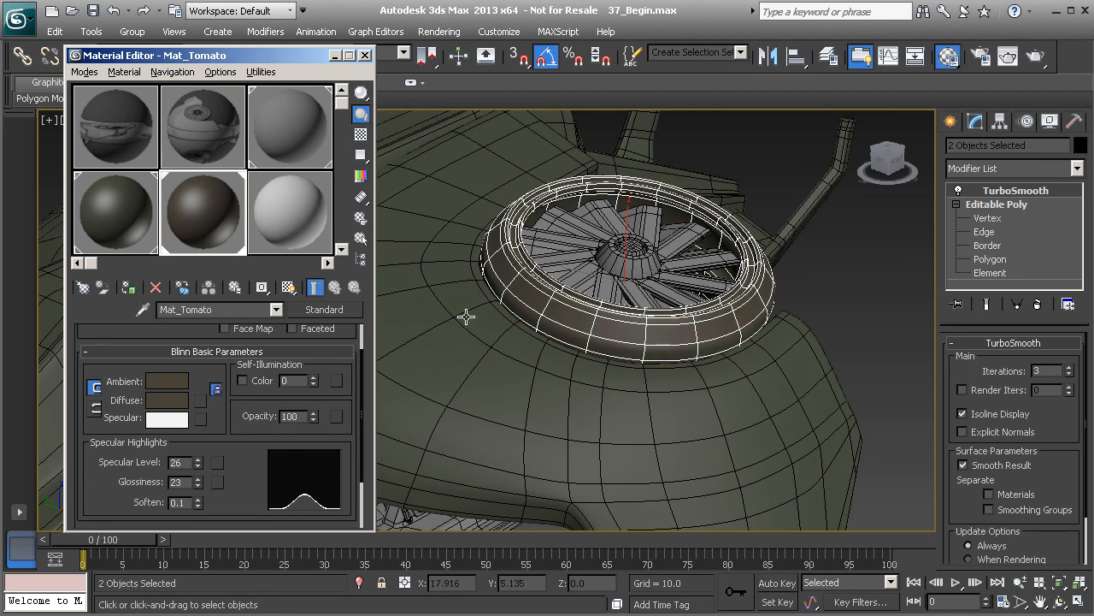
{"action": "scroll", "coordinate": [696, 379], "scroll_direction": "down", "scroll_amount": 5}
{"action": "left_click", "coordinate": [546, 207]}
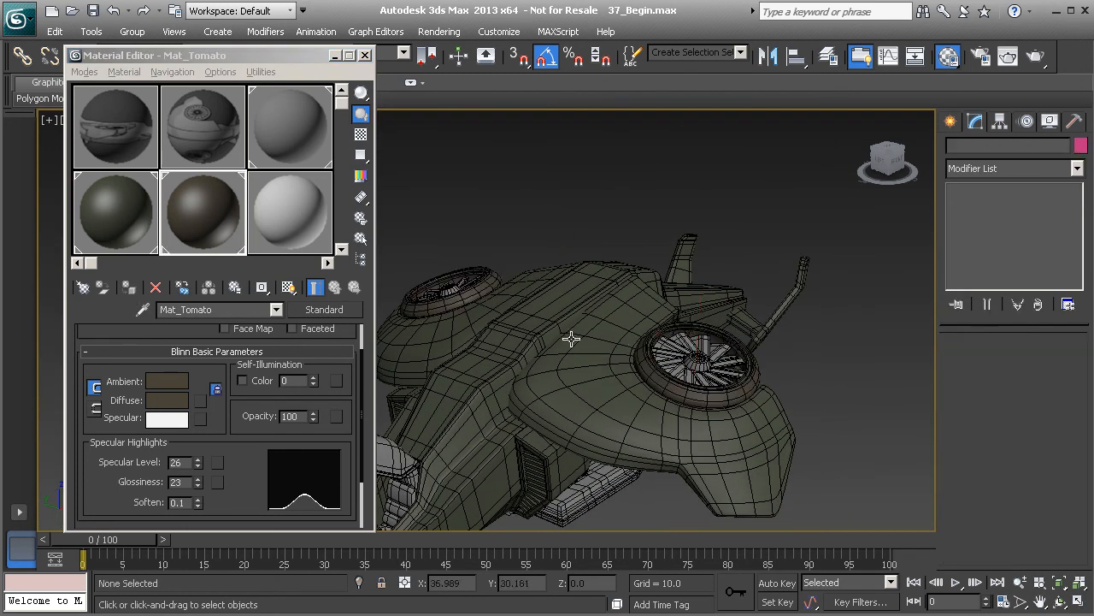
{"action": "scroll", "coordinate": [569, 342], "scroll_direction": "up", "scroll_amount": 5}
{"action": "scroll", "coordinate": [555, 327], "scroll_direction": "down", "scroll_amount": 3}
{"action": "middle_click_drag", "start_coordinate": [548, 330], "coordinate": [556, 327], "text": "alt"}
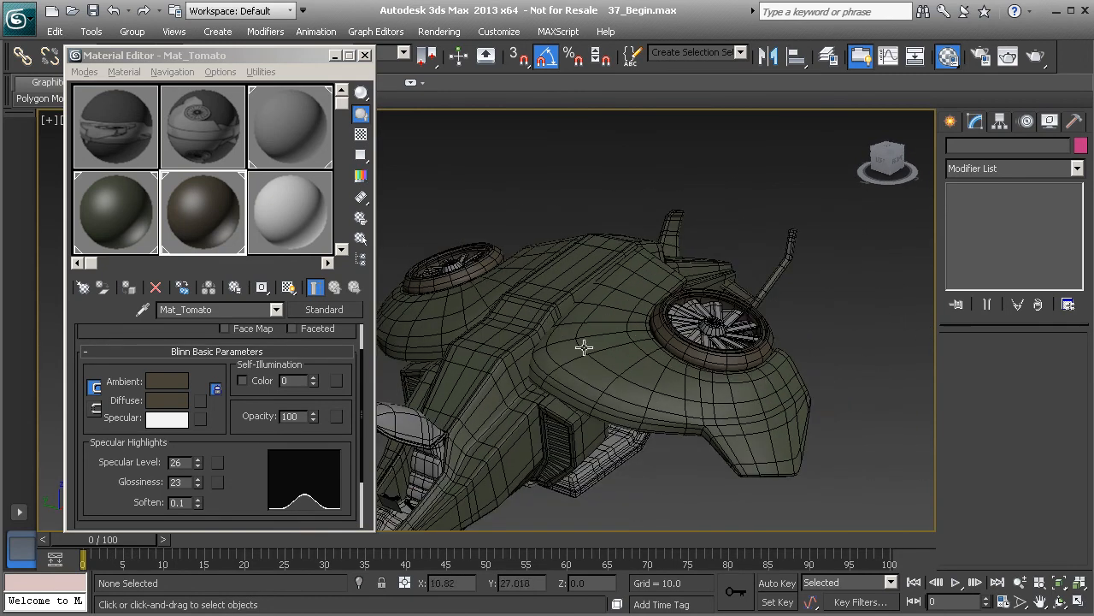
{"action": "middle_click_drag", "start_coordinate": [595, 336], "coordinate": [596, 363], "text": "alt"}
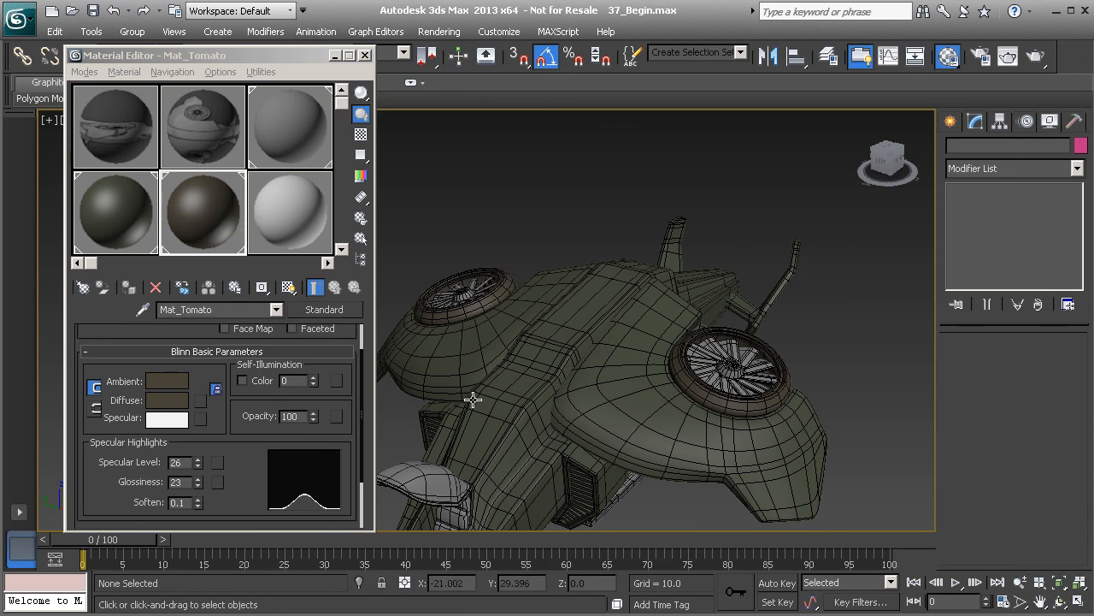
{"action": "middle_click_drag", "start_coordinate": [513, 422], "coordinate": [530, 405], "text": "alt"}
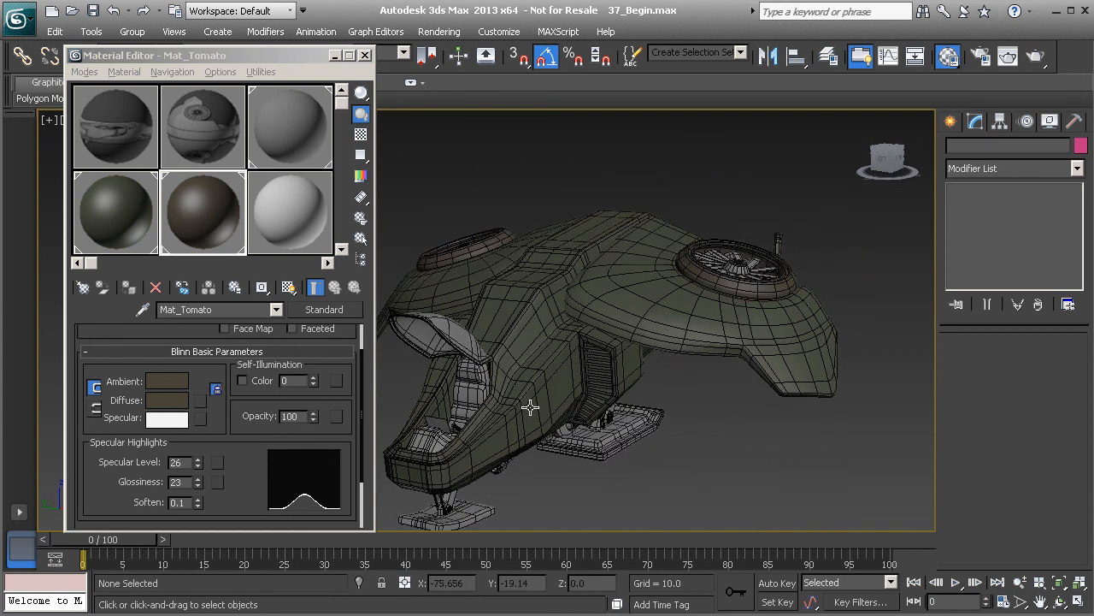